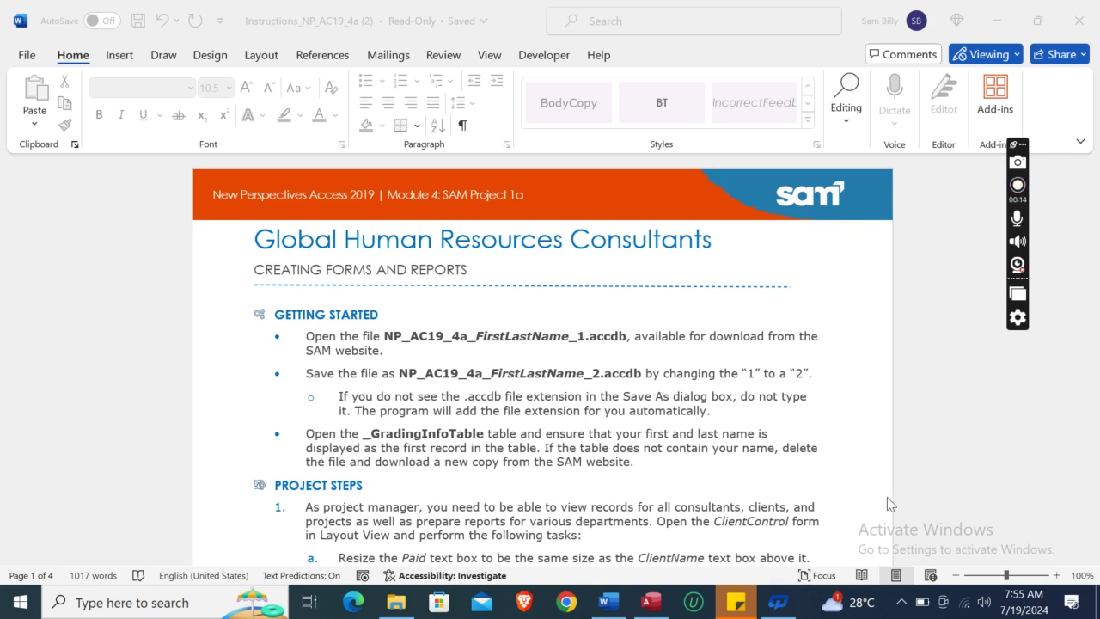
# Read the Word instructions through step 1 and Figure 1, then return to the Access database
pyautogui.click(653, 605)
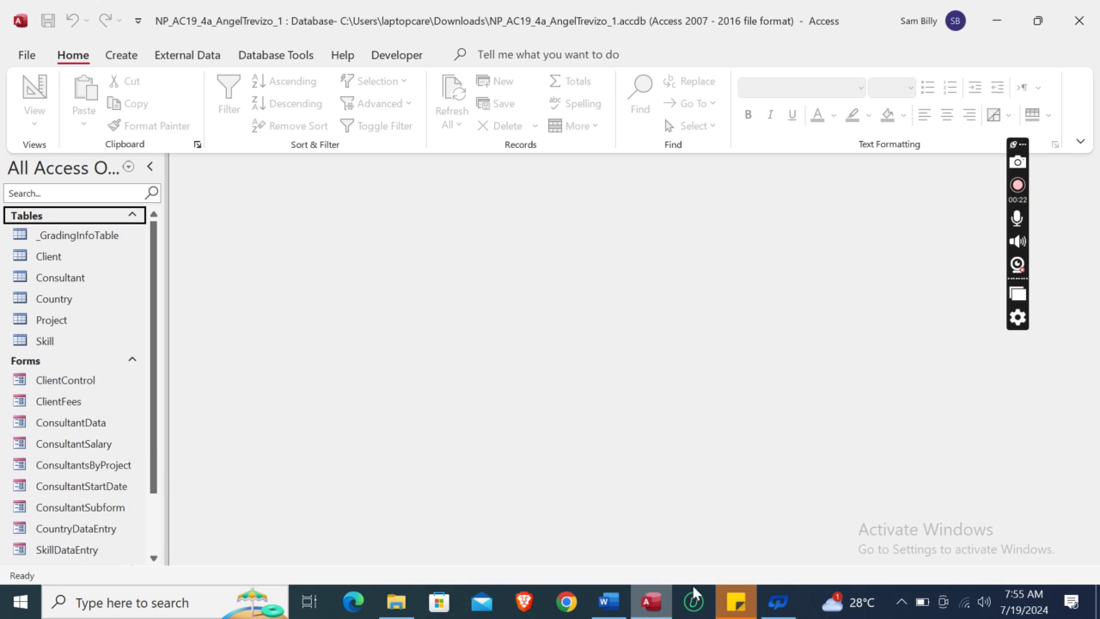
pyautogui.click(621, 610)
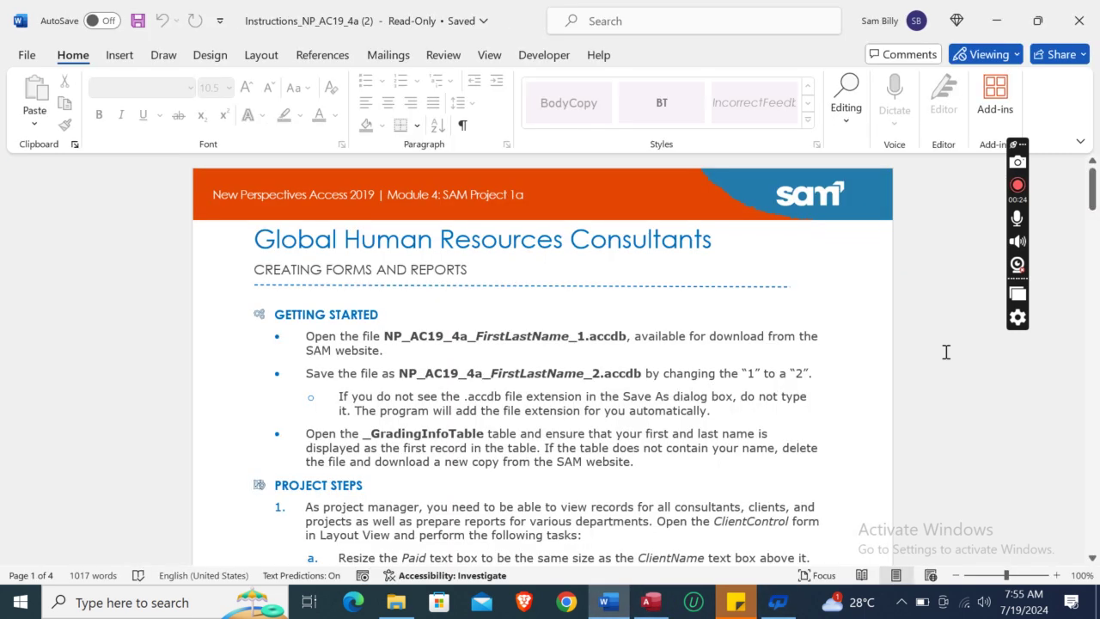
pyautogui.moveTo(1092, 196); pyautogui.dragTo(1093, 222)
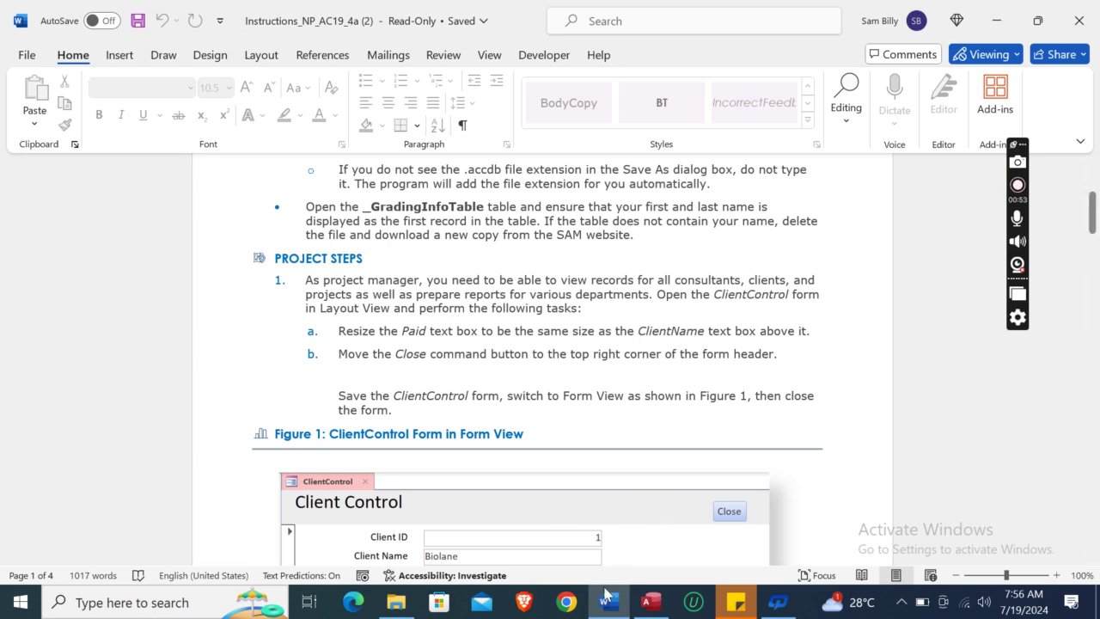
pyautogui.click(650, 604)
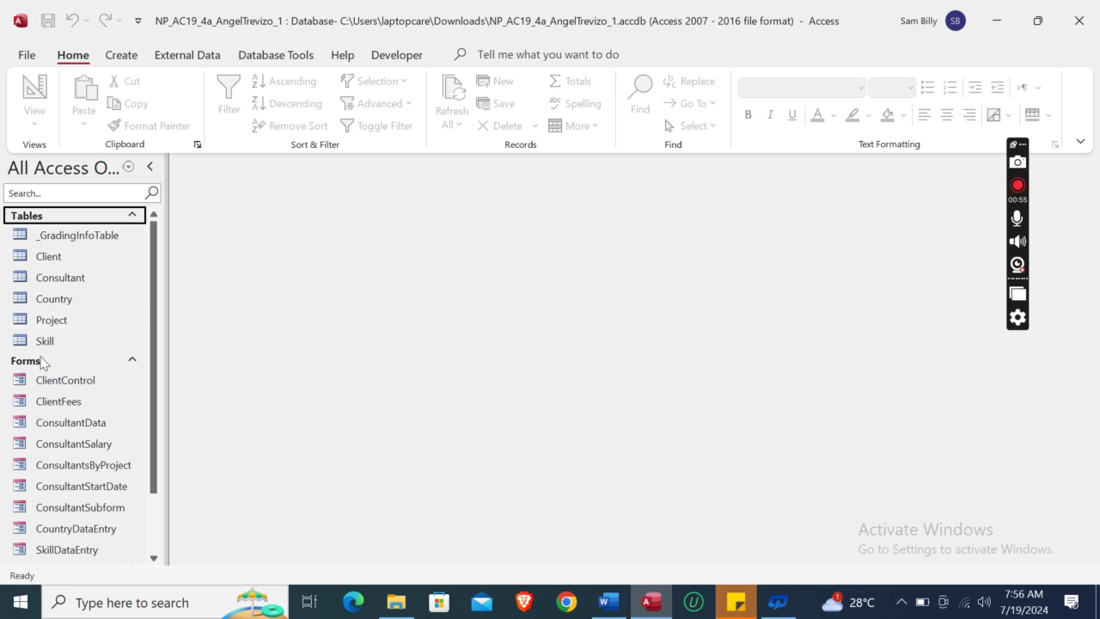
# Open the ClientControl form in Layout View
pyautogui.click(90, 382)
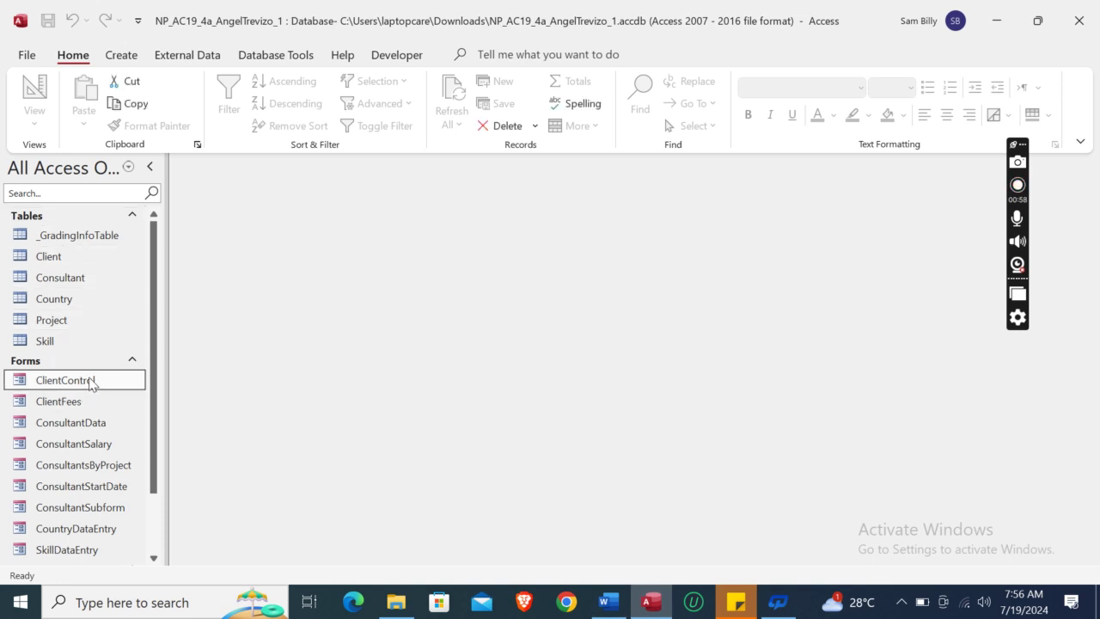
pyautogui.rightClick(90, 381)
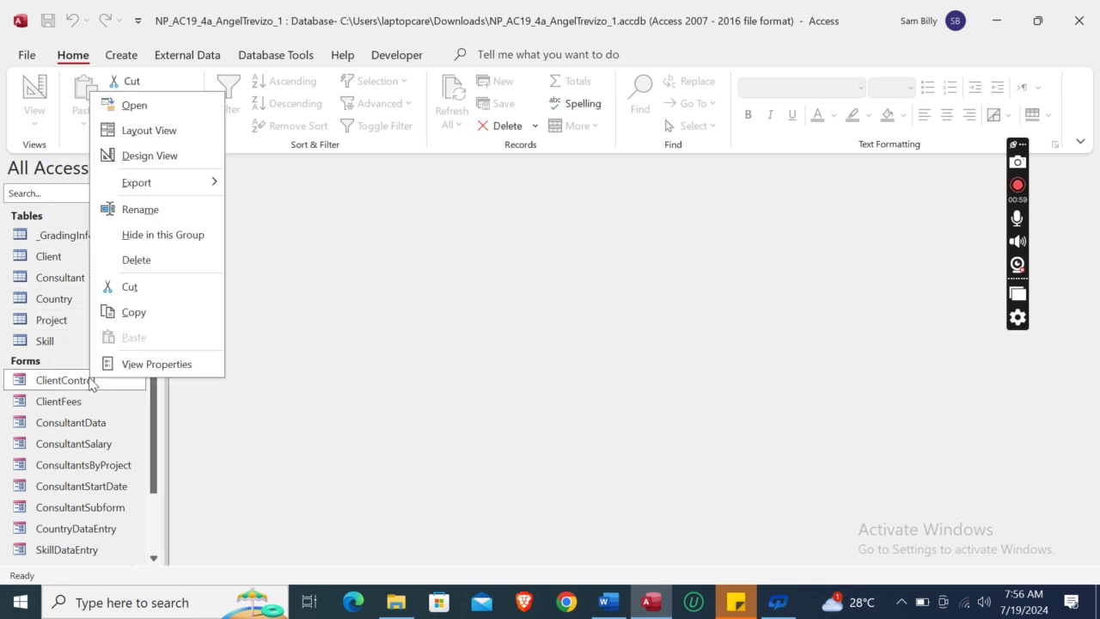
pyautogui.click(170, 137)
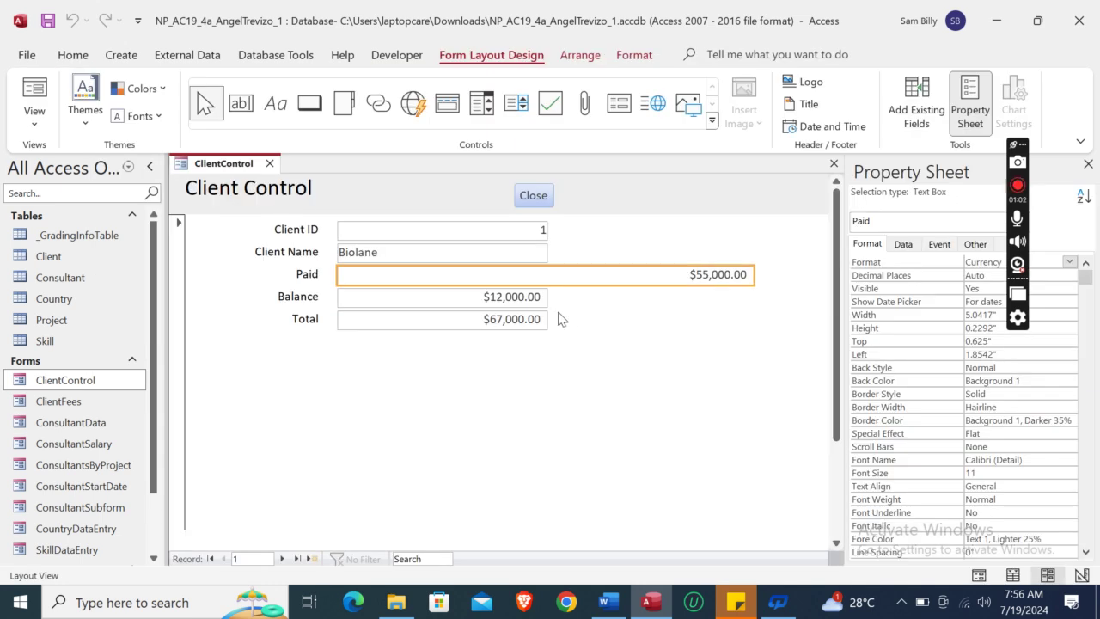
pyautogui.click(608, 602)
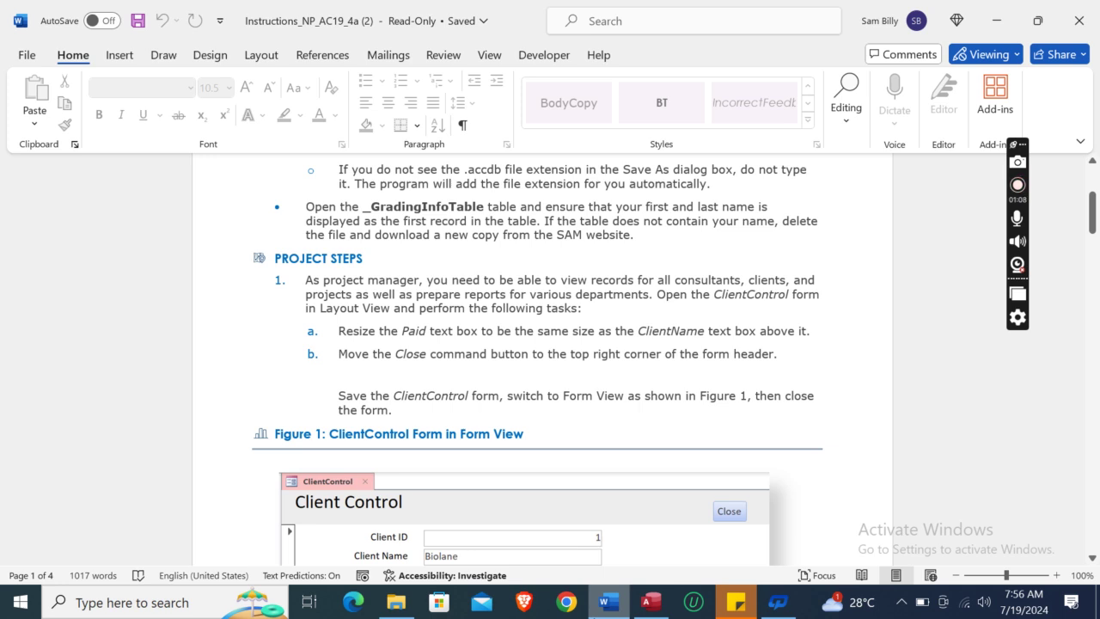
pyautogui.hotkey('alt', 'Tab')
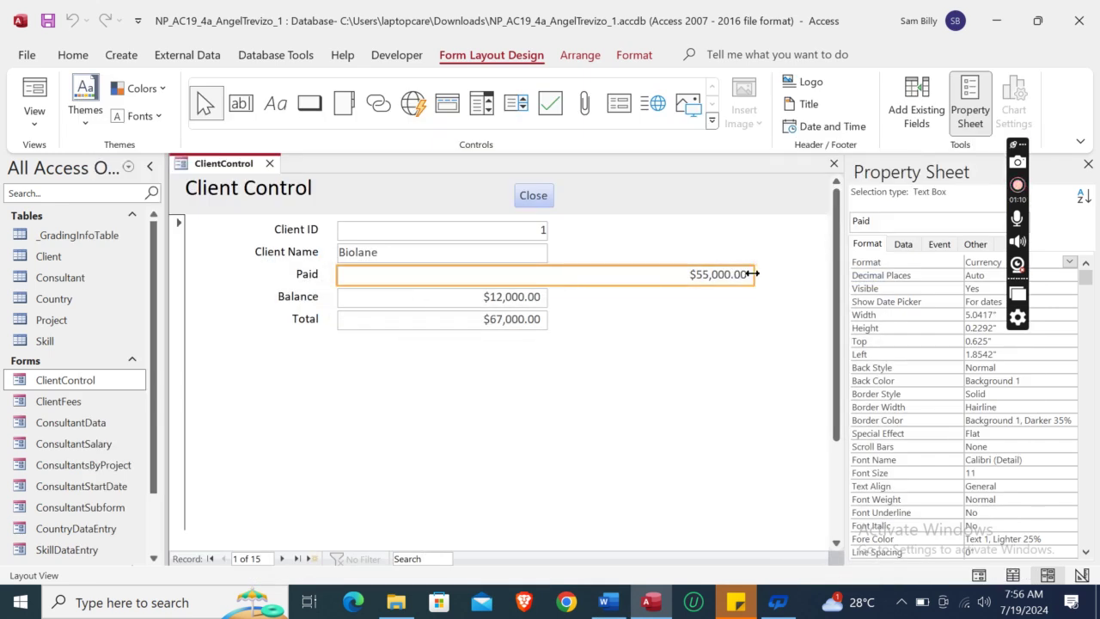
# Narrow the Paid box to the same width as Client Name
pyautogui.moveTo(752, 274); pyautogui.dragTo(547, 285)
pyautogui.click(618, 609)
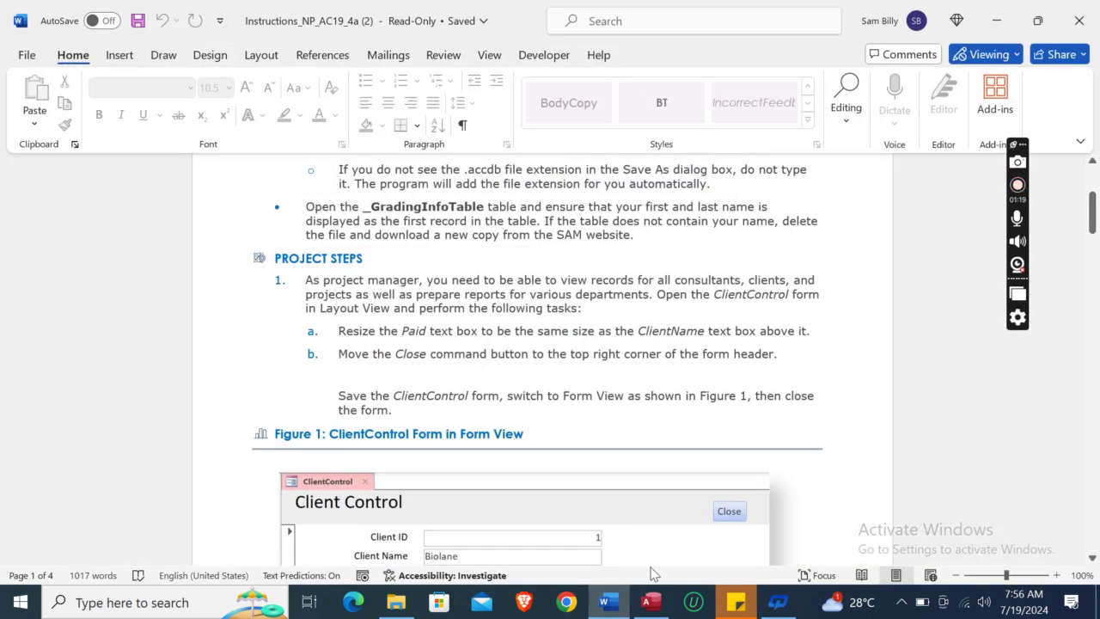
pyautogui.click(643, 607)
# Move the Close button to the top-right corner of the form header
pyautogui.click(531, 195)
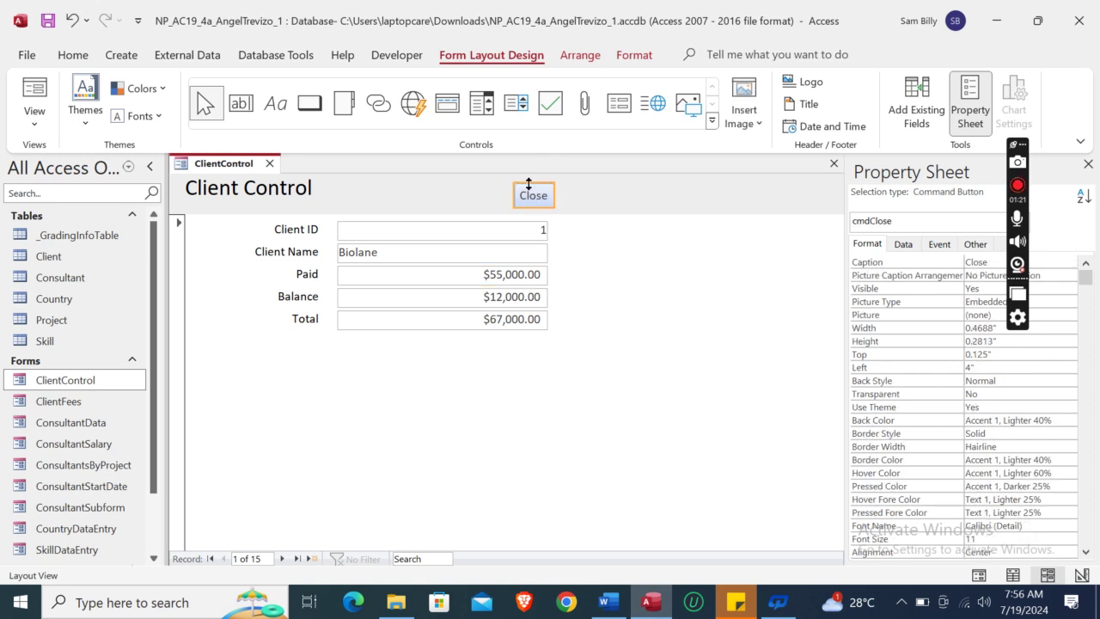
pyautogui.moveTo(531, 195); pyautogui.dragTo(812, 191)
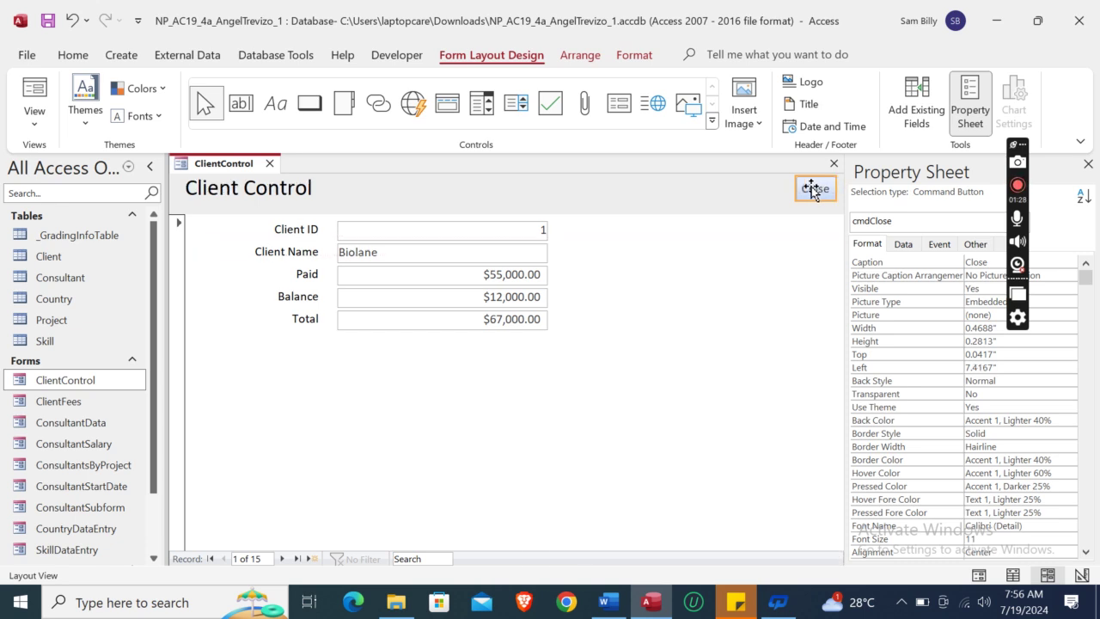
pyautogui.click(607, 601)
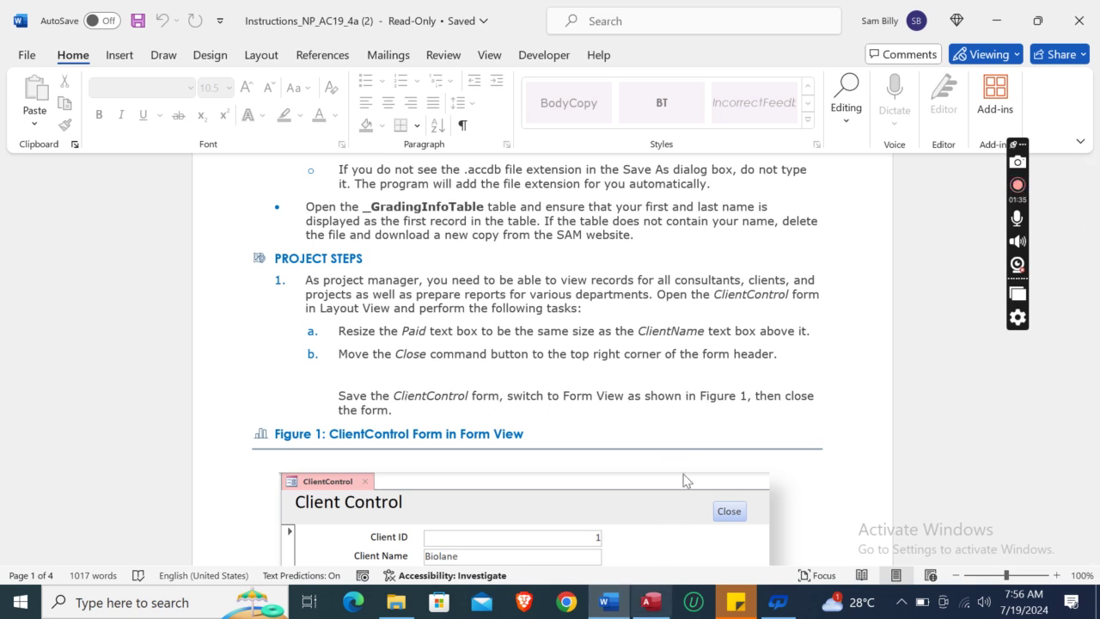
pyautogui.moveTo(1092, 232); pyautogui.dragTo(1093, 263)
pyautogui.hotkey('alt', 'Tab')
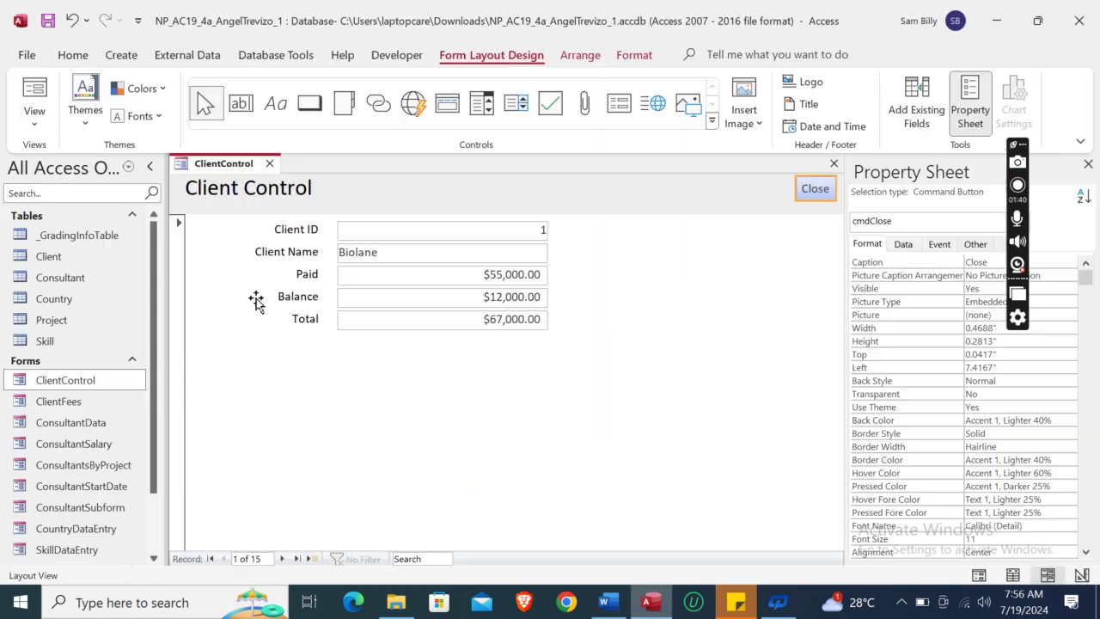
# Save the ClientControl form, compare it with Figure 1, and close it
pyautogui.rightClick(230, 166)
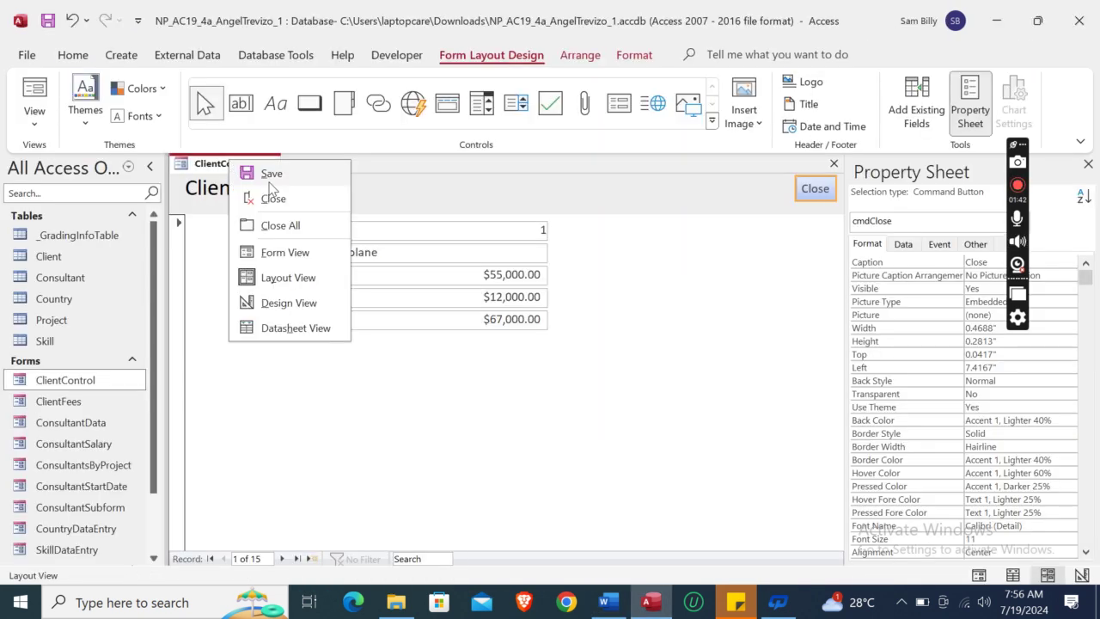
pyautogui.click(268, 177)
pyautogui.click(630, 616)
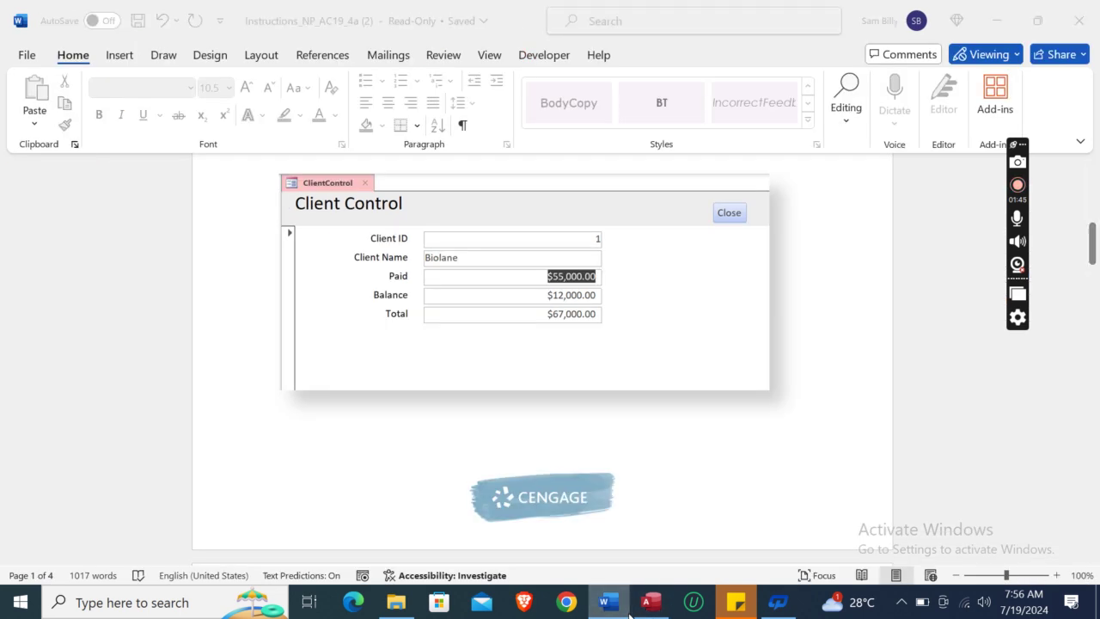
pyautogui.click(629, 616)
pyautogui.click(629, 615)
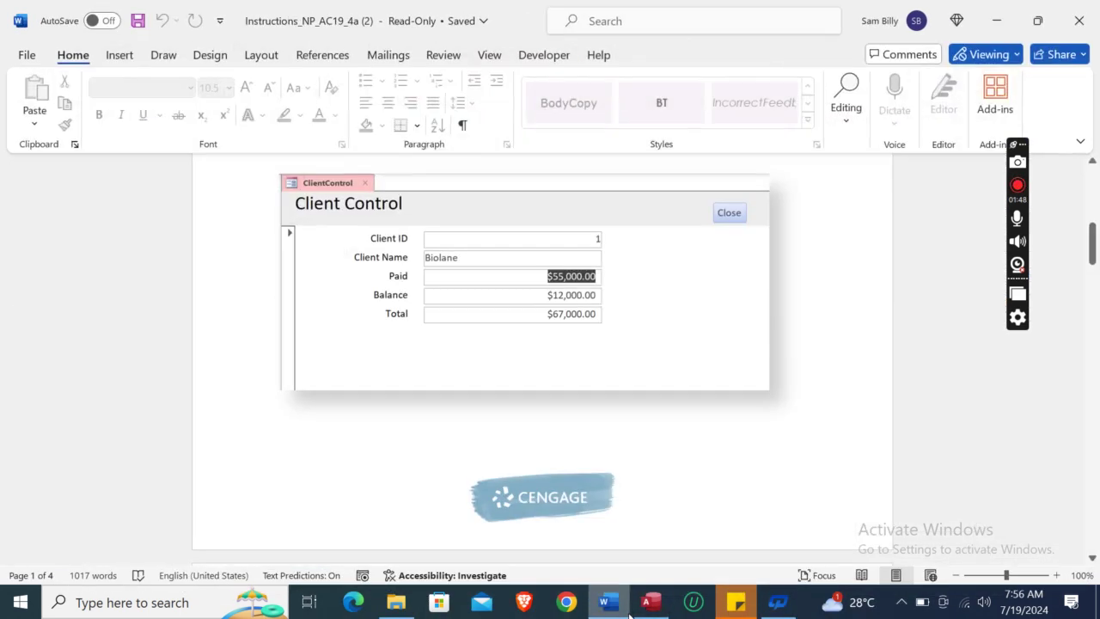
pyautogui.click(630, 615)
pyautogui.click(629, 615)
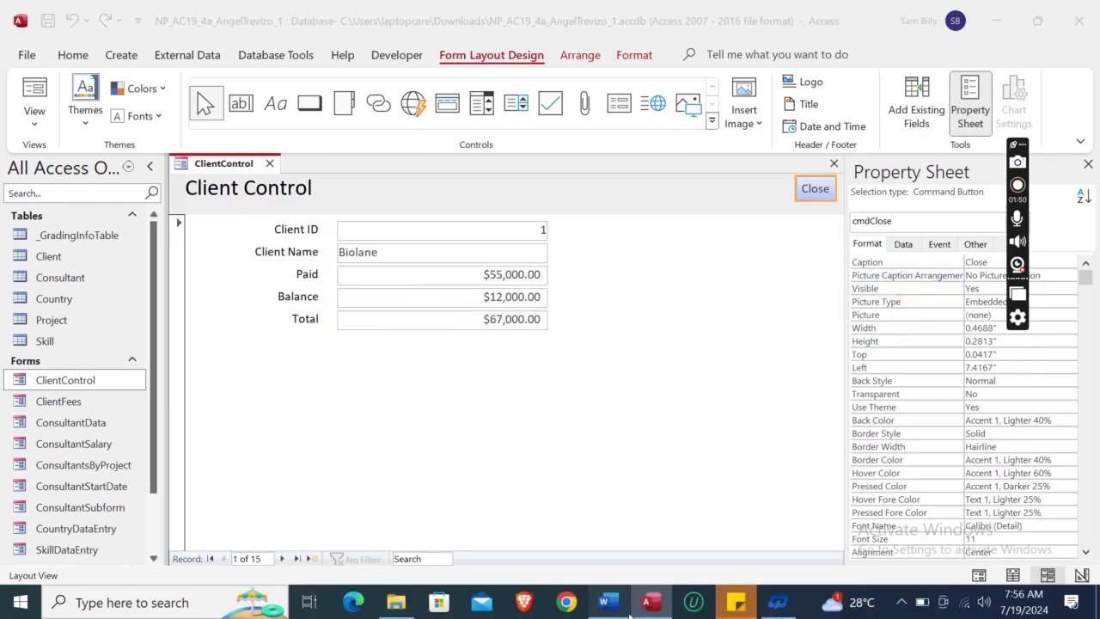
pyautogui.click(629, 615)
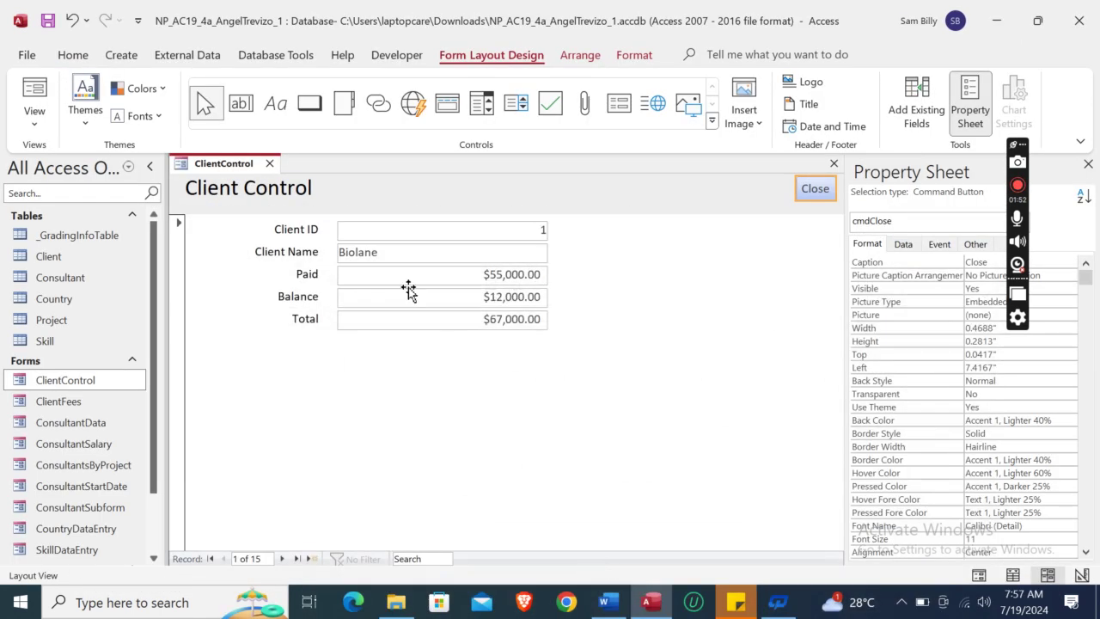
pyautogui.click(270, 164)
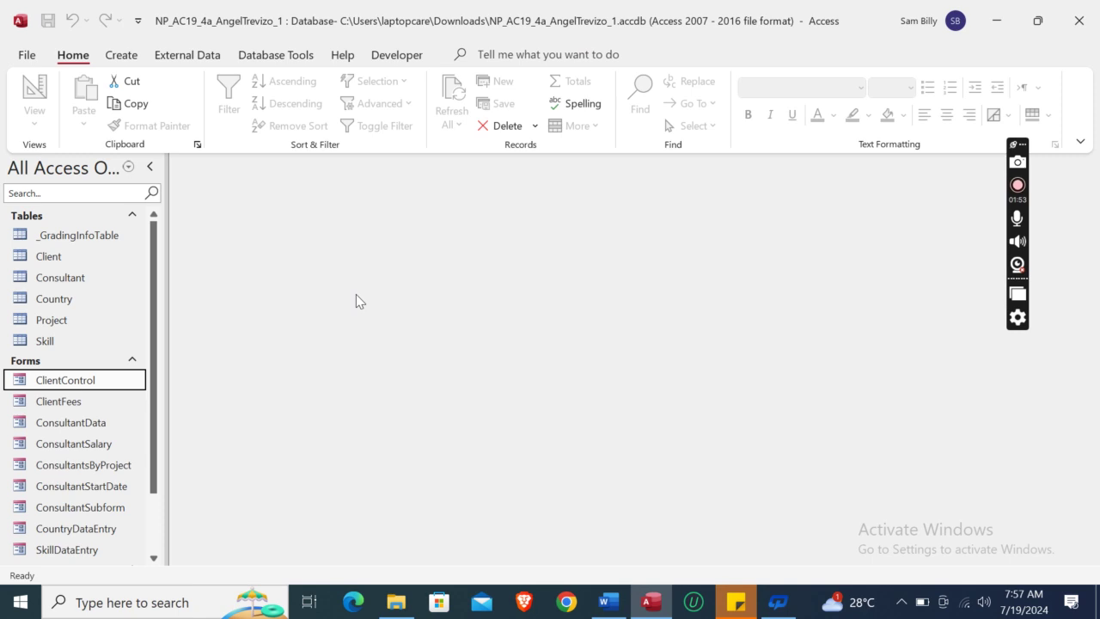
# Review step 2 in Word and open ConsultantData in Layout View from the Navigation Pane
pyautogui.click(605, 602)
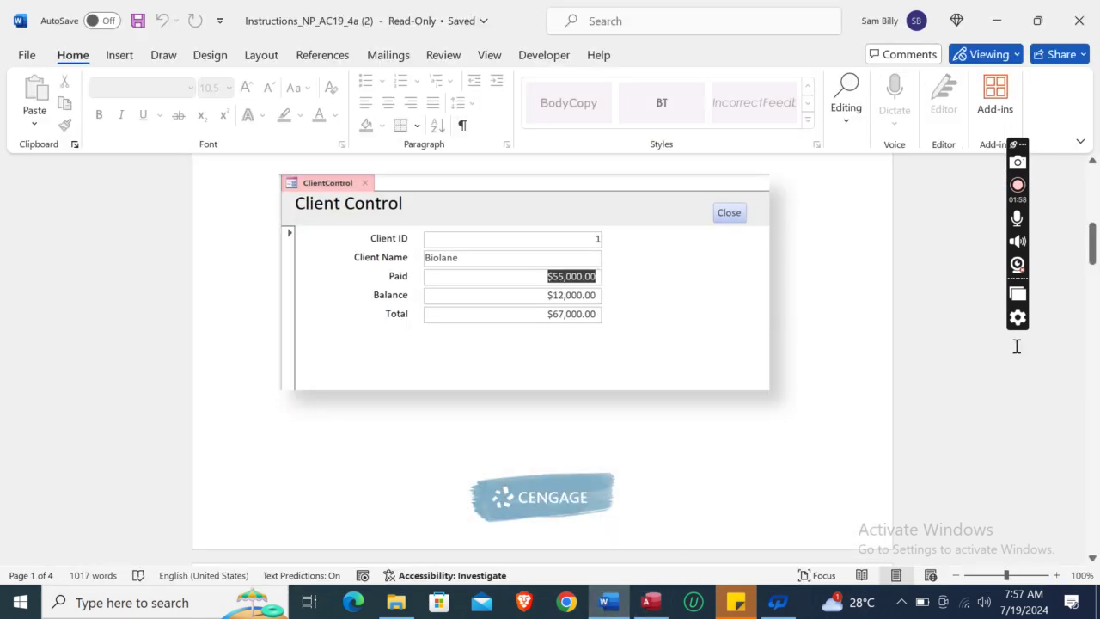
pyautogui.moveTo(1096, 215); pyautogui.dragTo(1096, 298)
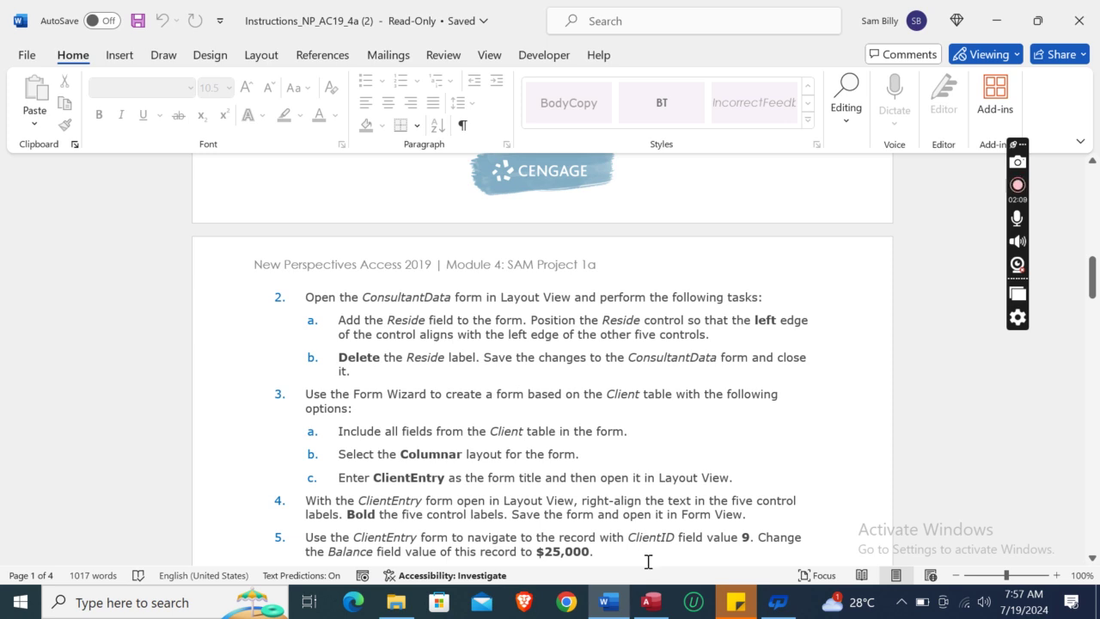
pyautogui.click(651, 601)
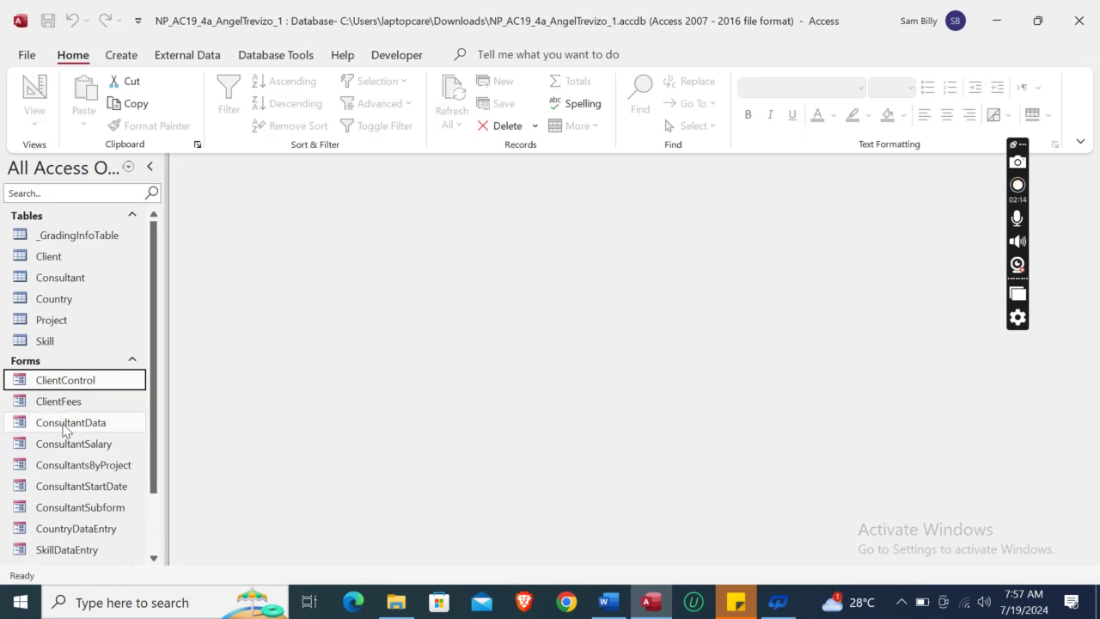
pyautogui.click(86, 423)
pyautogui.rightClick(91, 425)
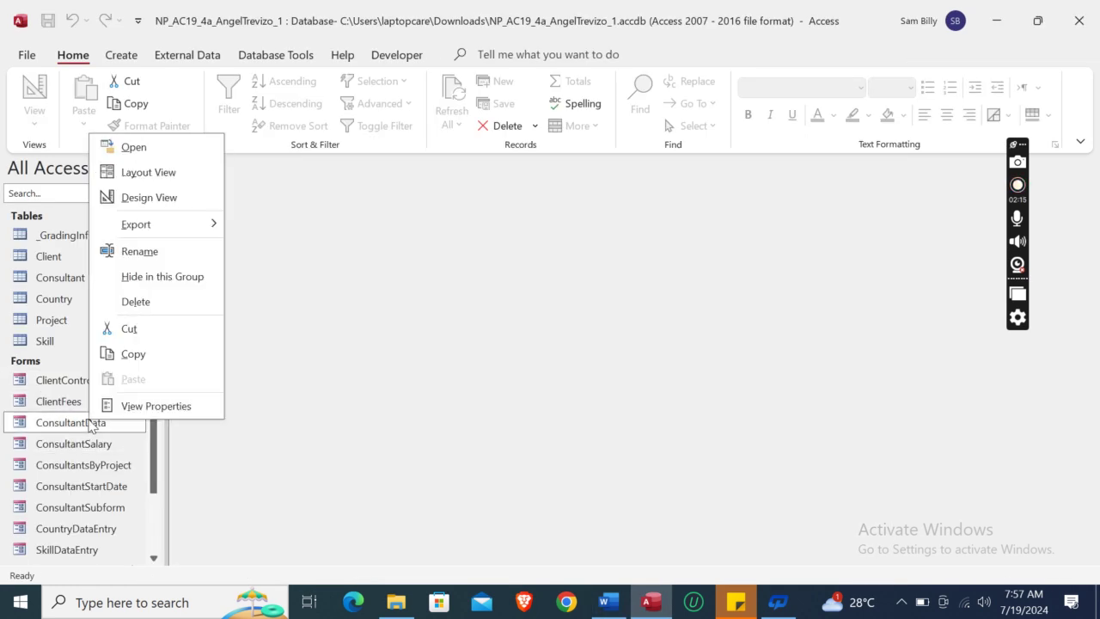
pyautogui.click(161, 177)
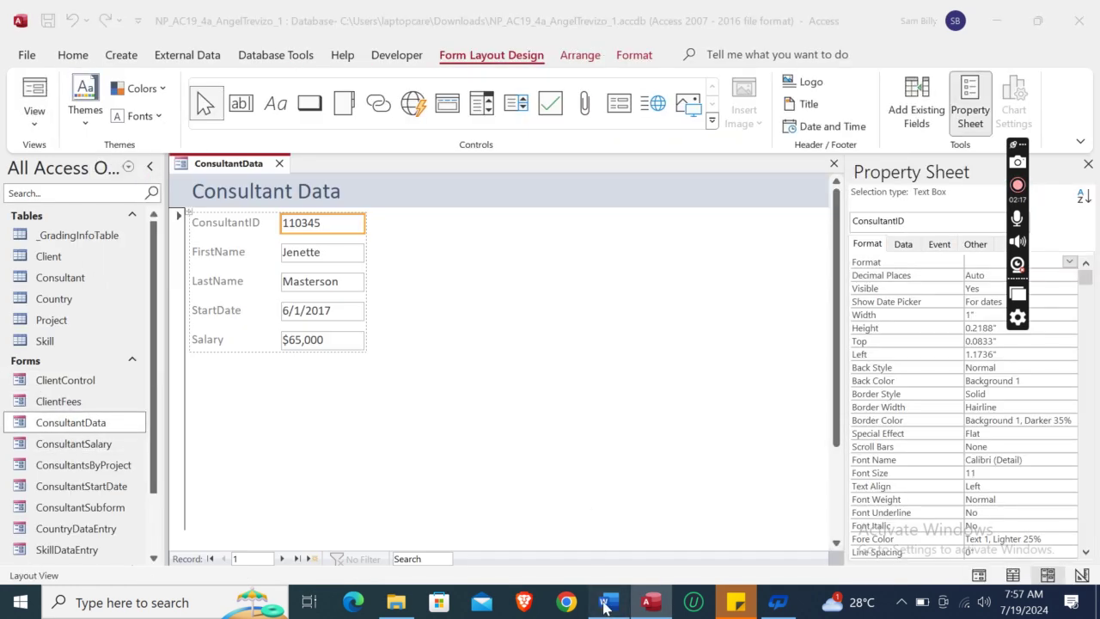
pyautogui.click(607, 601)
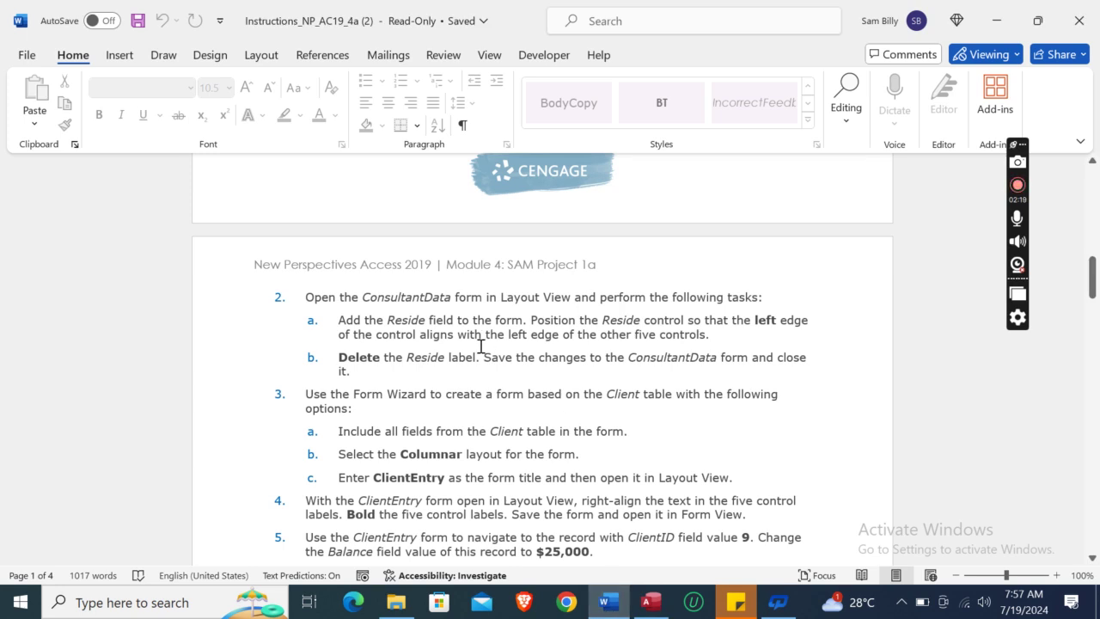
pyautogui.click(651, 607)
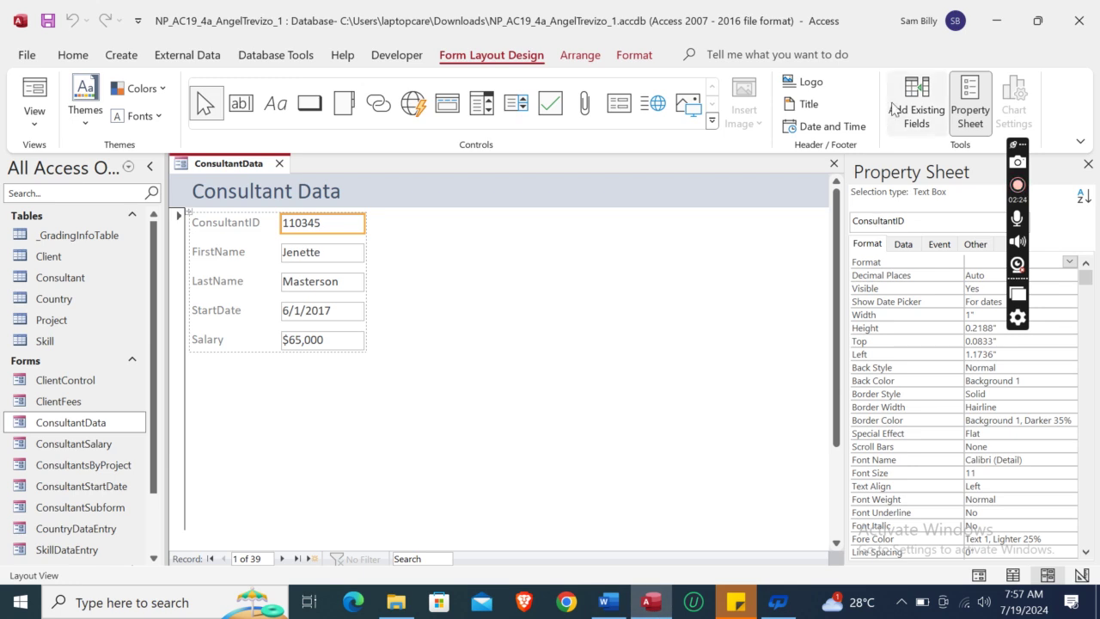
# Add the Reside field to the ConsultantData form from the field list
pyautogui.click(920, 110)
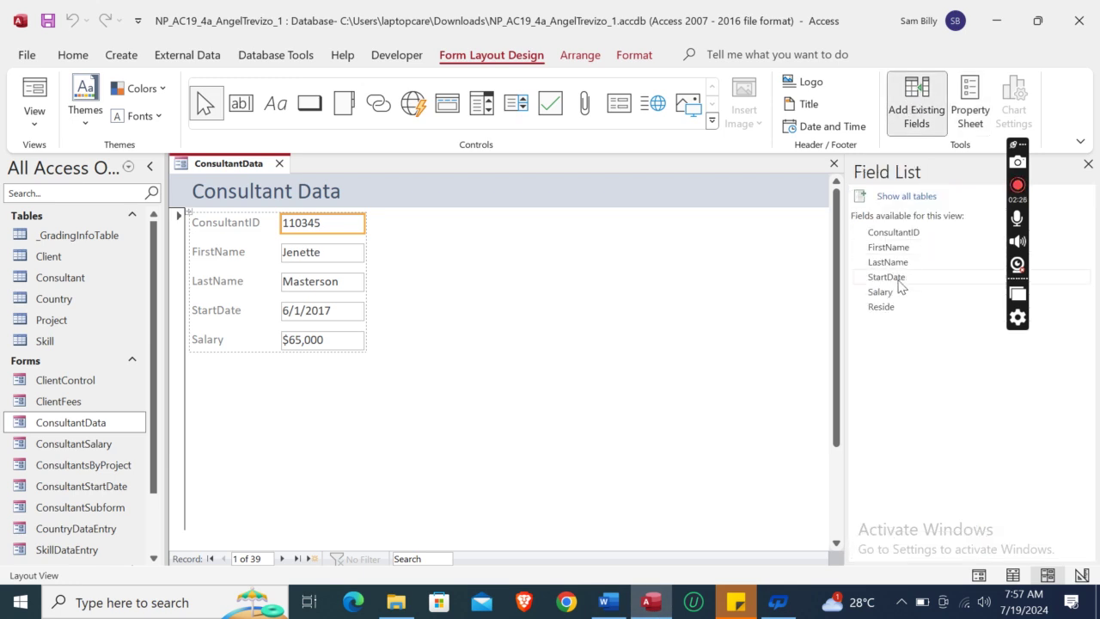
pyautogui.doubleClick(885, 307)
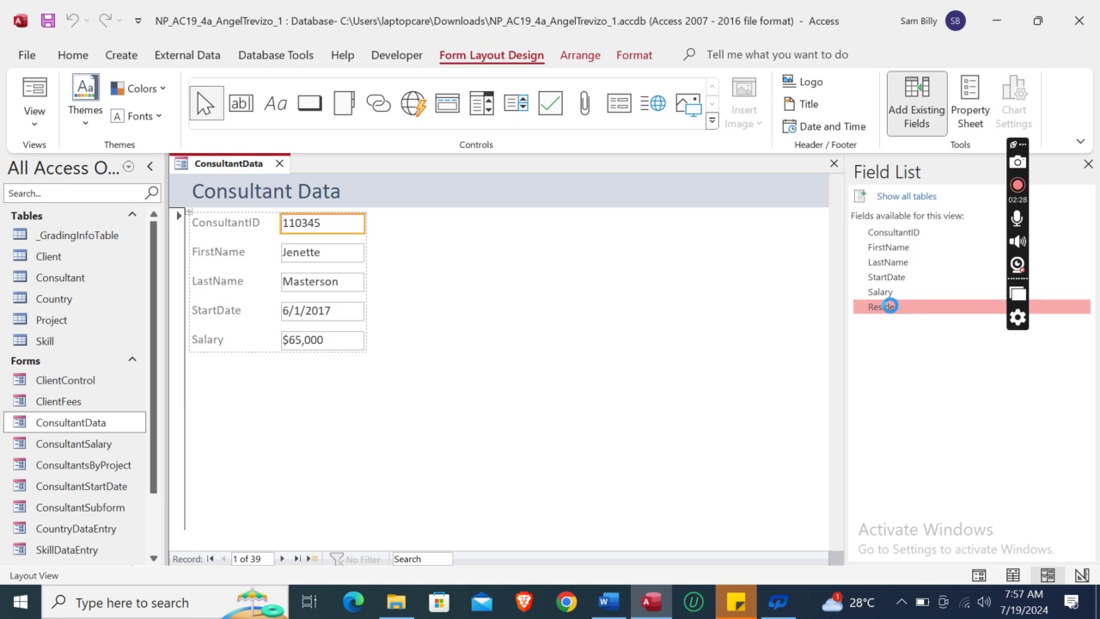
pyautogui.click(612, 609)
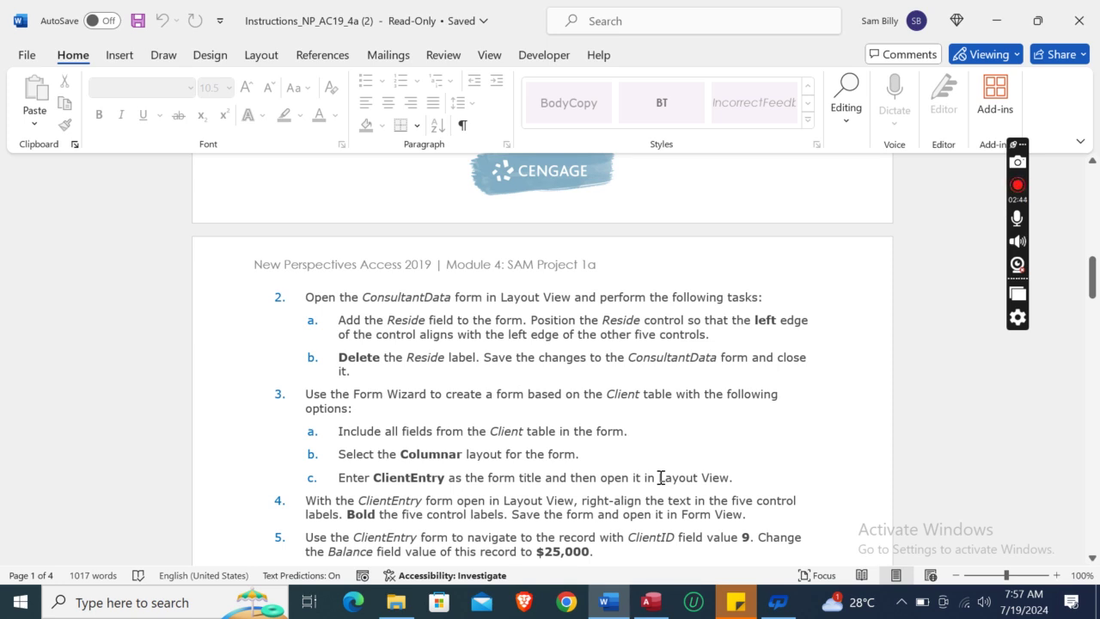
pyautogui.click(651, 602)
# Select the Reside label together with the ConsultantID, FirstName, LastName and StartDate labels
pyautogui.click(328, 255)
pyautogui.click(211, 253)
pyautogui.moveTo(270, 251); pyautogui.dragTo(290, 284)
pyautogui.click(229, 250)
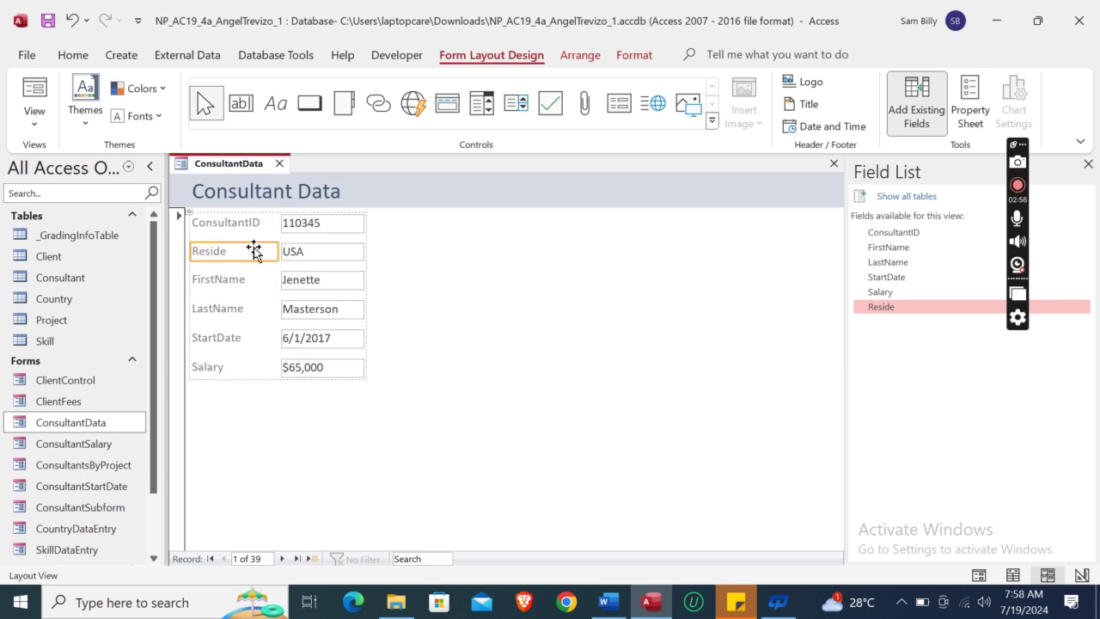
pyautogui.keyDown('shift'); pyautogui.click(236, 226); pyautogui.keyUp('shift')
pyautogui.keyDown('shift'); pyautogui.click(230, 279); pyautogui.keyUp('shift')
pyautogui.keyDown('shift'); pyautogui.click(226, 308); pyautogui.keyUp('shift')
pyautogui.keyDown('shift'); pyautogui.click(220, 337); pyautogui.keyUp('shift')
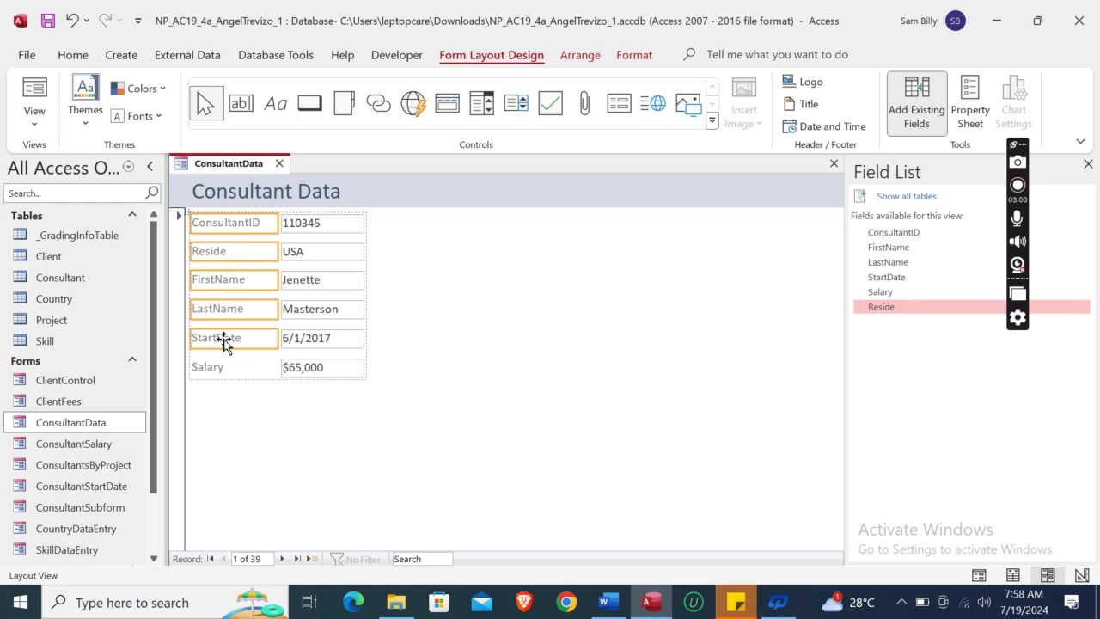
# Select the Reside value box with the ConsultantID, FirstName, LastName, StartDate and Salary boxes
pyautogui.click(296, 251)
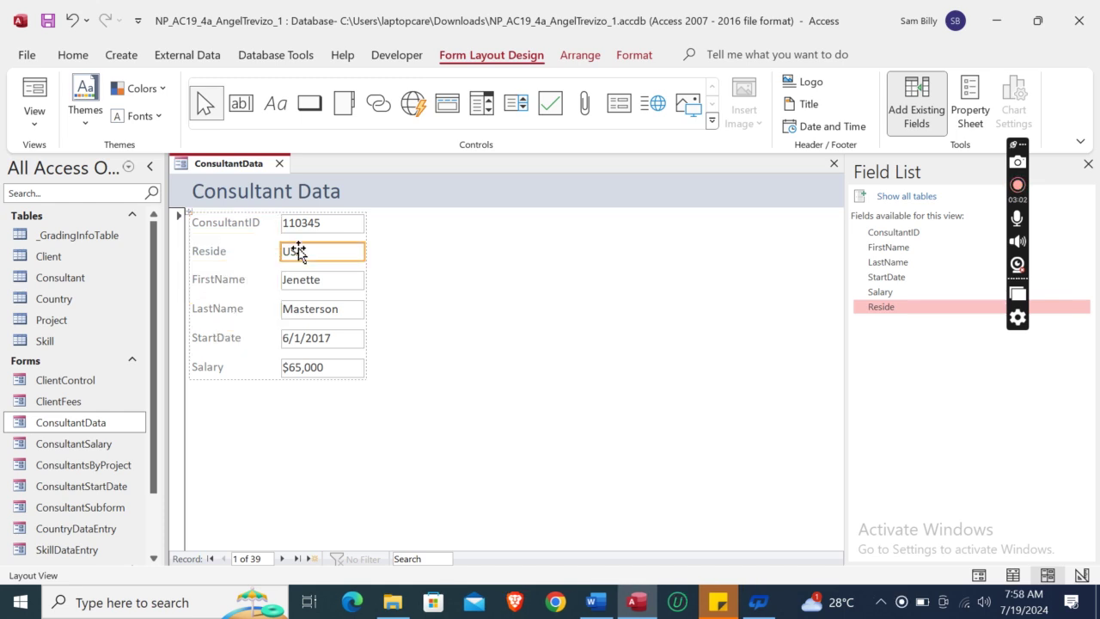
pyautogui.keyDown('shift'); pyautogui.click(325, 223); pyautogui.keyUp('shift')
pyautogui.keyDown('shift'); pyautogui.click(314, 287); pyautogui.keyUp('shift')
pyautogui.keyDown('shift'); pyautogui.click(312, 310); pyautogui.keyUp('shift')
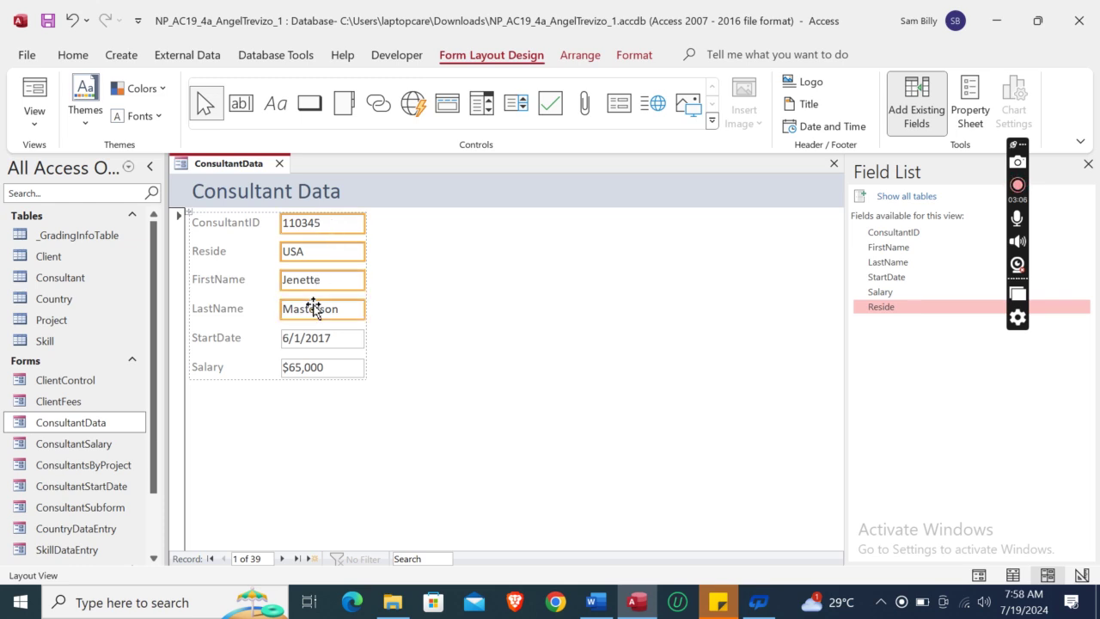
pyautogui.keyDown('shift'); pyautogui.click(306, 344); pyautogui.keyUp('shift')
pyautogui.keyDown('shift'); pyautogui.click(304, 367); pyautogui.keyUp('shift')
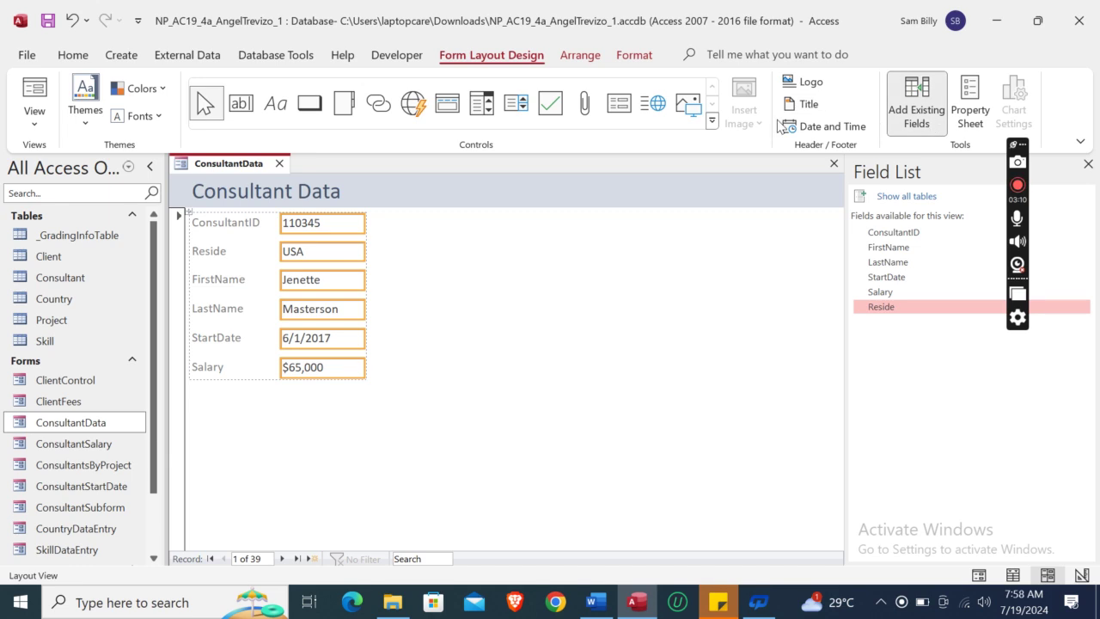
pyautogui.click(585, 56)
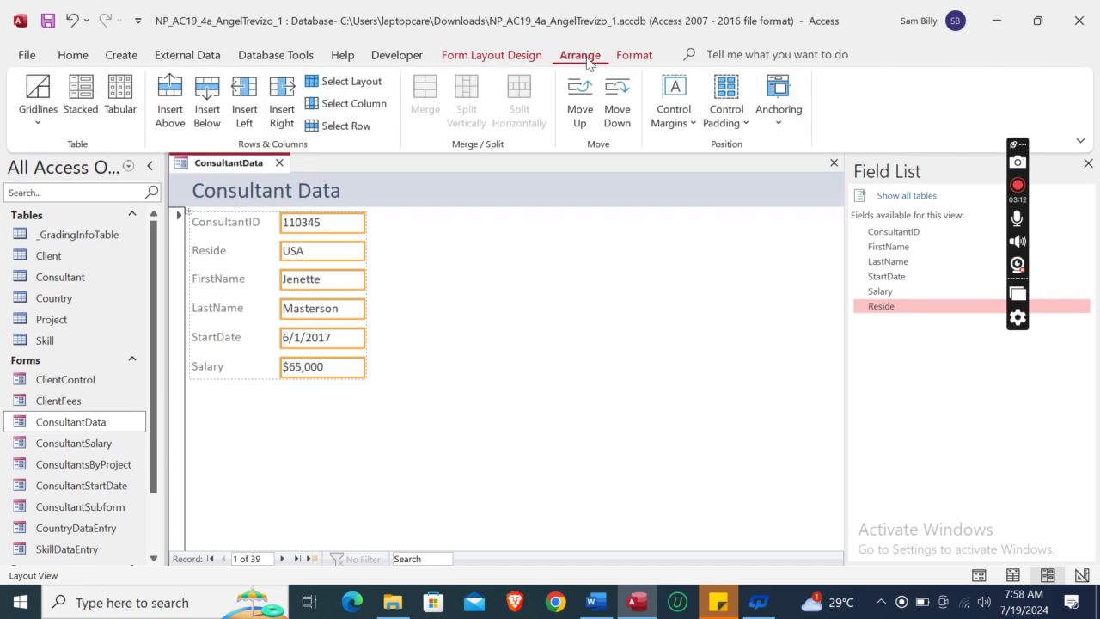
# Look through the Arrange, Format and Design tabs and the Text Align choices without changing anything
pyautogui.click(615, 60)
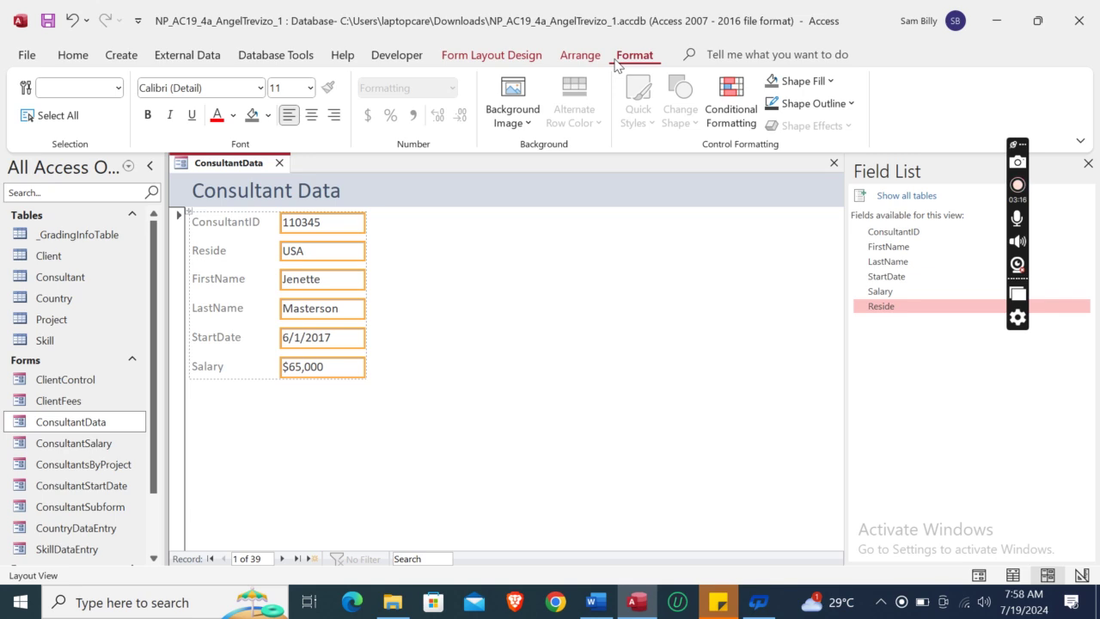
pyautogui.click(585, 62)
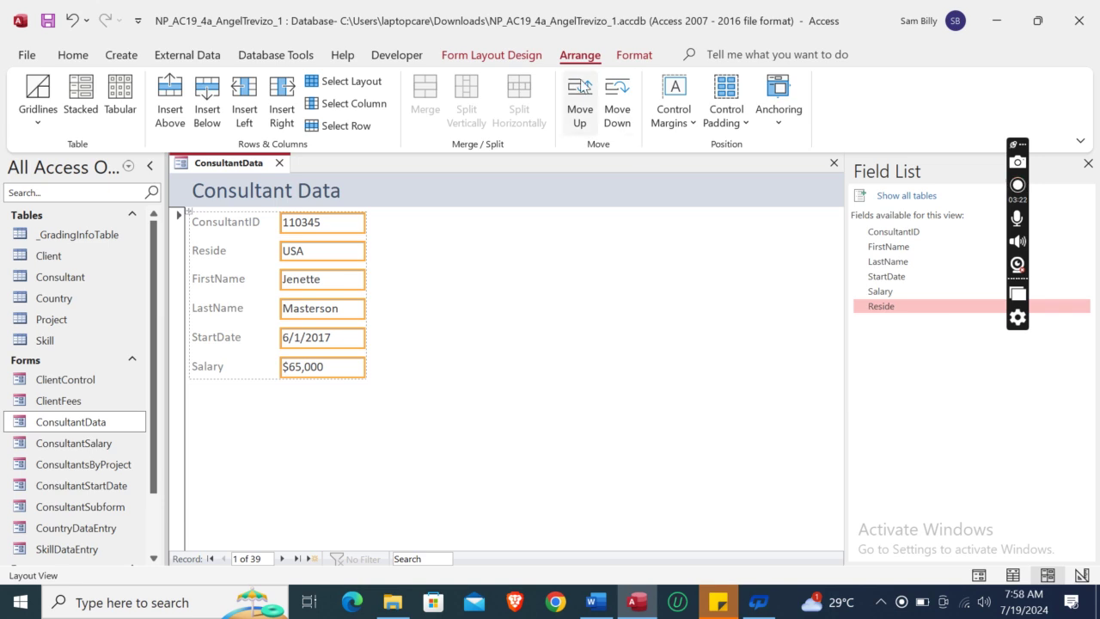
pyautogui.click(506, 58)
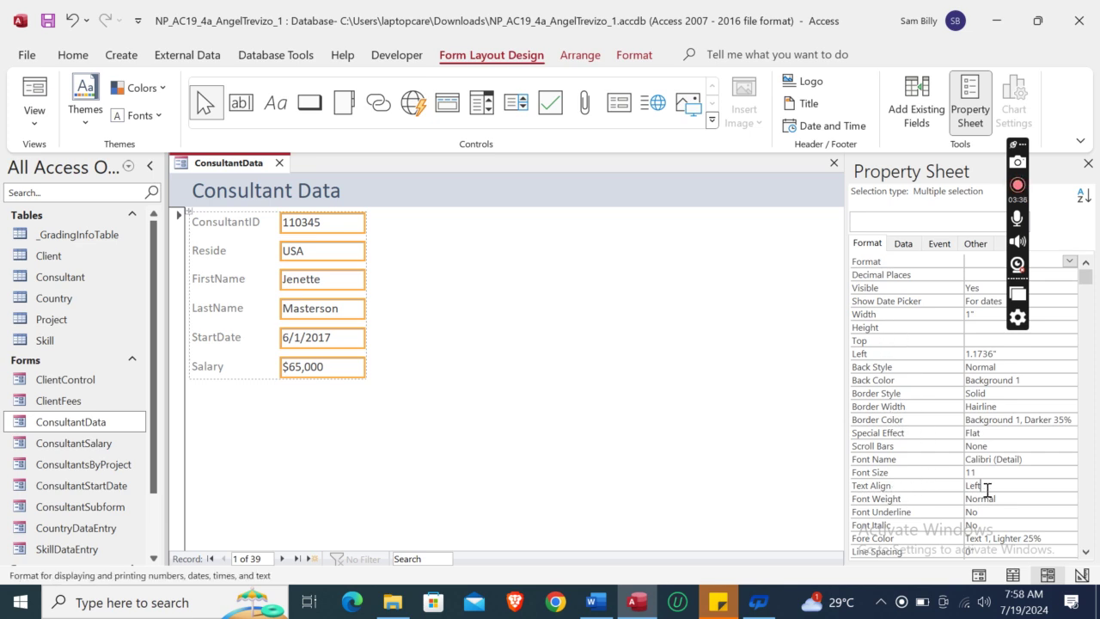
pyautogui.click(988, 489)
pyautogui.click(1070, 485)
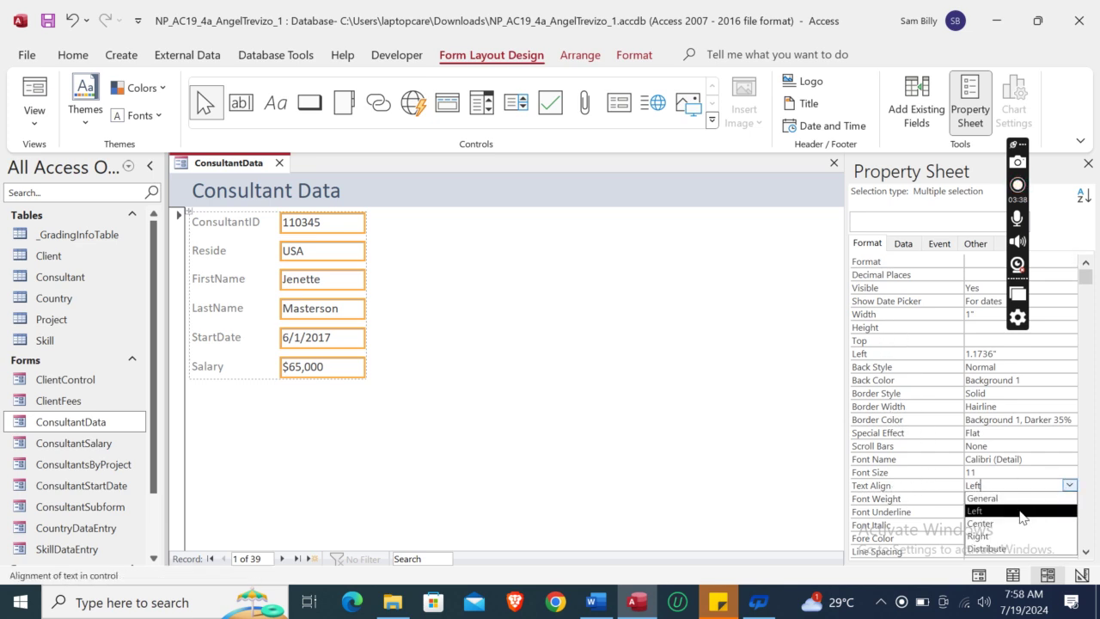
pyautogui.click(1018, 512)
# Delete the Reside label from the ConsultantData form
pyautogui.click(596, 602)
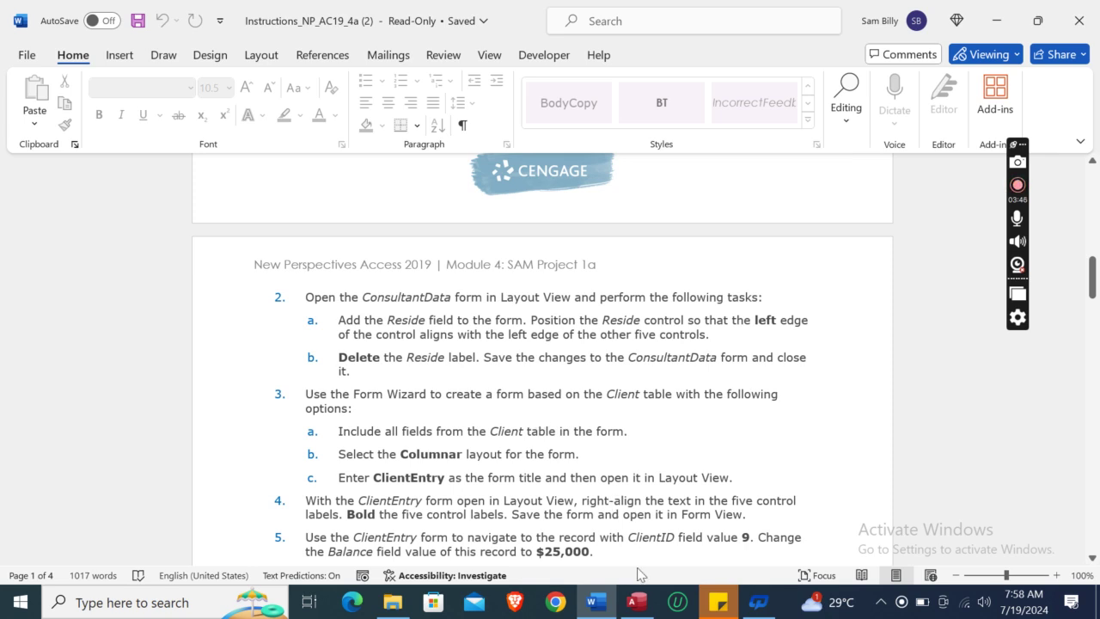
pyautogui.click(637, 602)
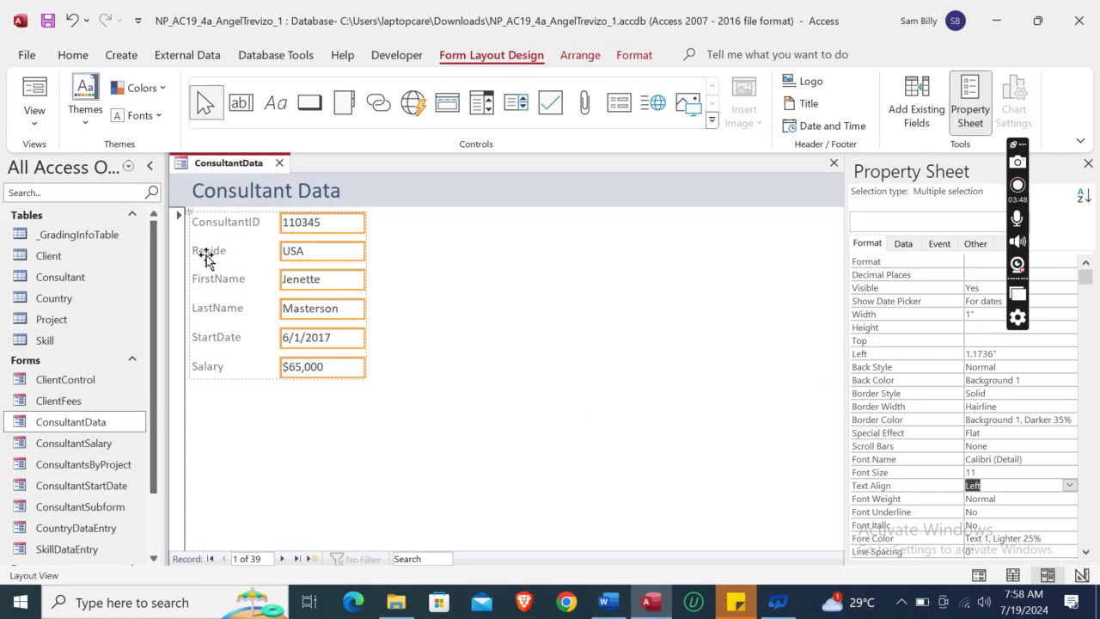
pyautogui.click(207, 256)
pyautogui.rightClick(204, 252)
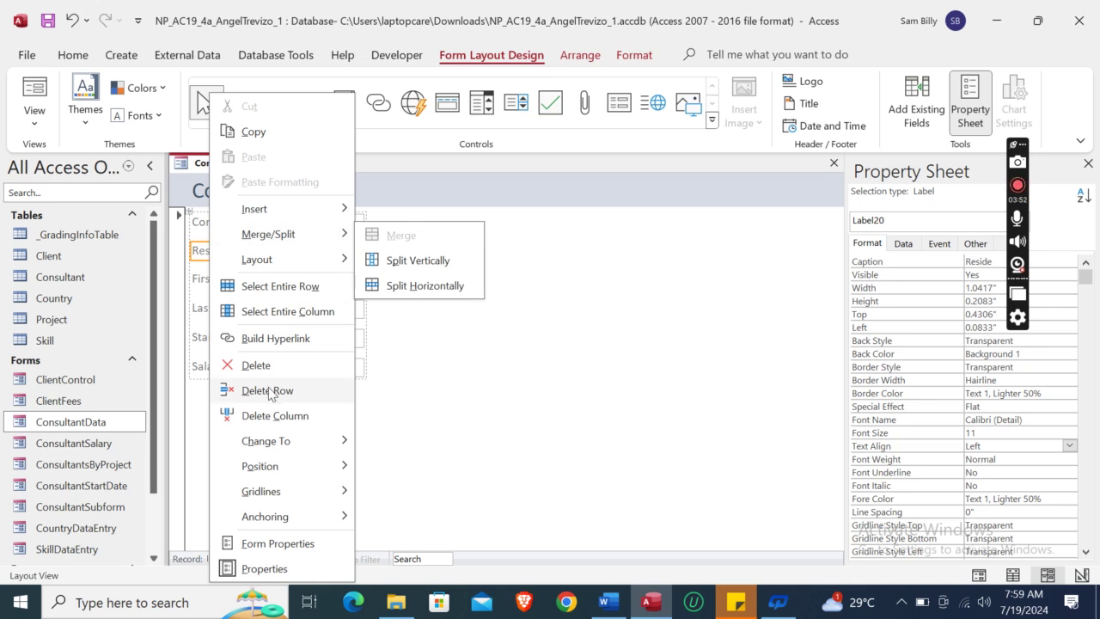
pyautogui.click(321, 366)
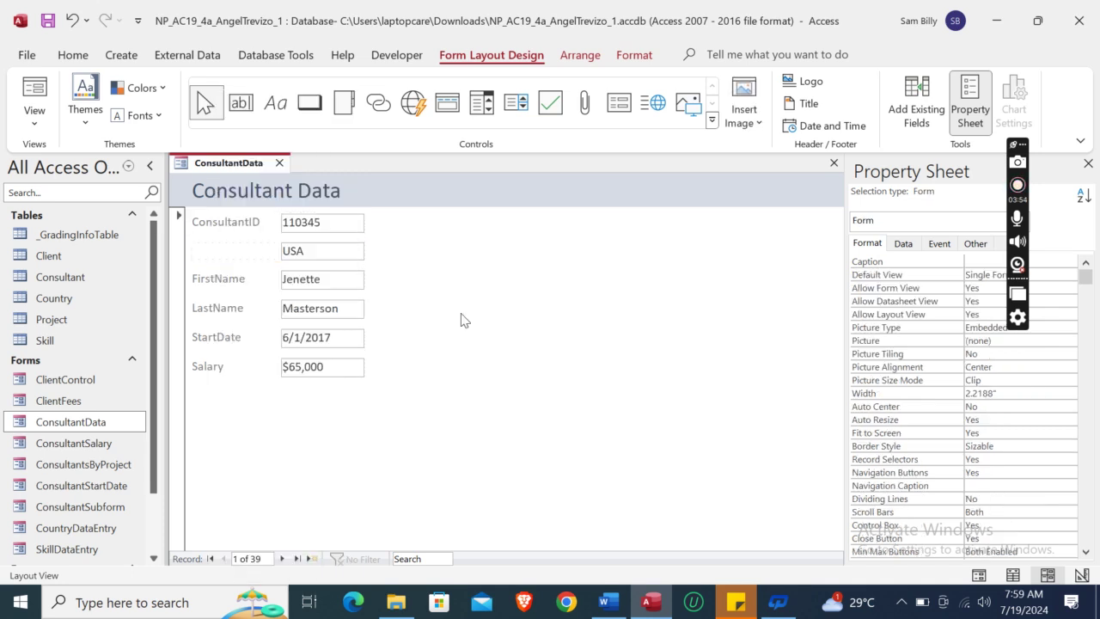
# Save and close the ConsultantData form
pyautogui.click(612, 605)
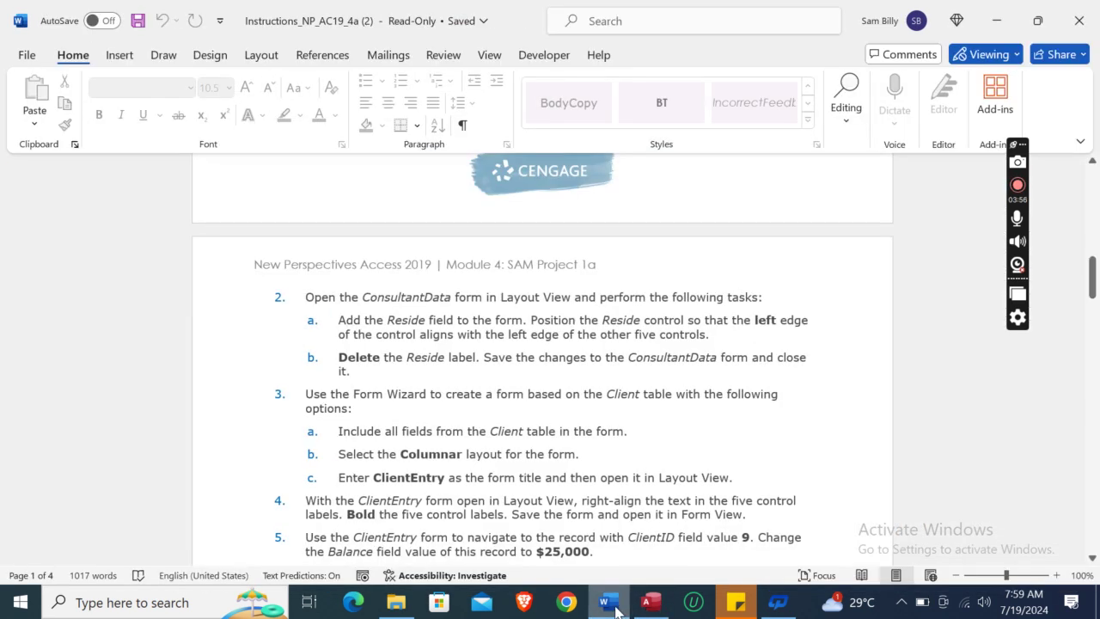
pyautogui.click(612, 605)
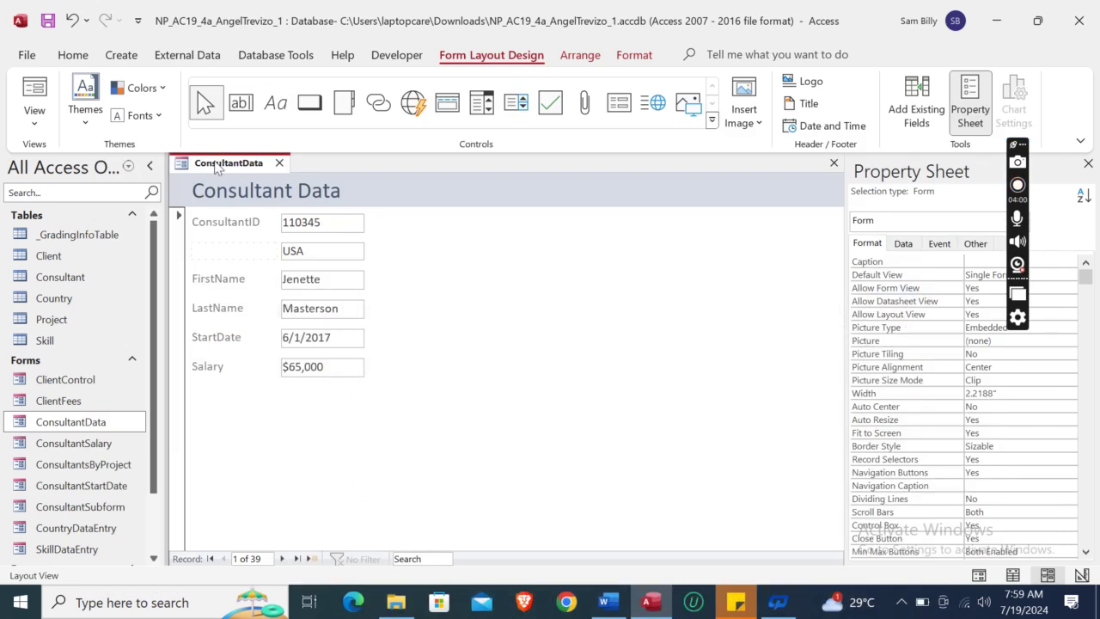
pyautogui.rightClick(227, 163)
pyautogui.click(246, 174)
pyautogui.click(609, 602)
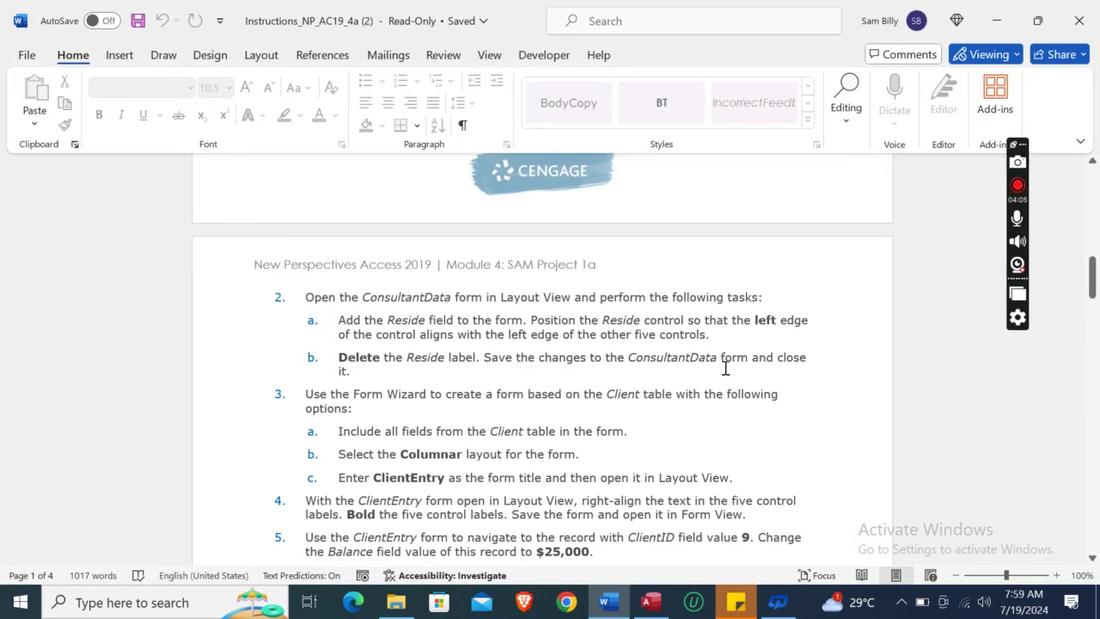
pyautogui.click(650, 602)
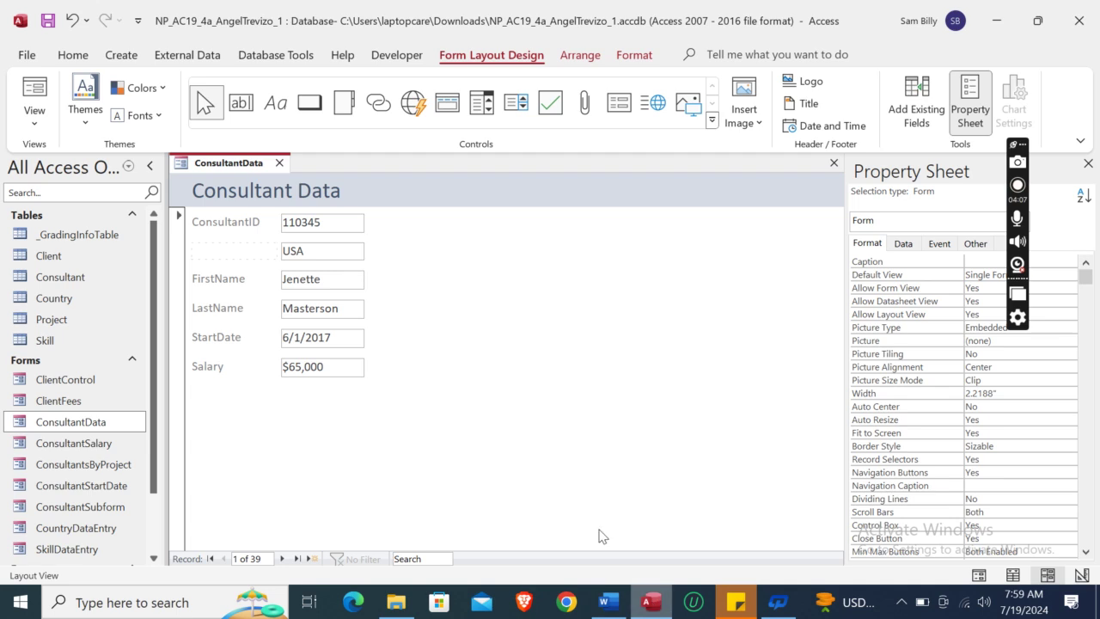
pyautogui.click(280, 163)
pyautogui.click(608, 602)
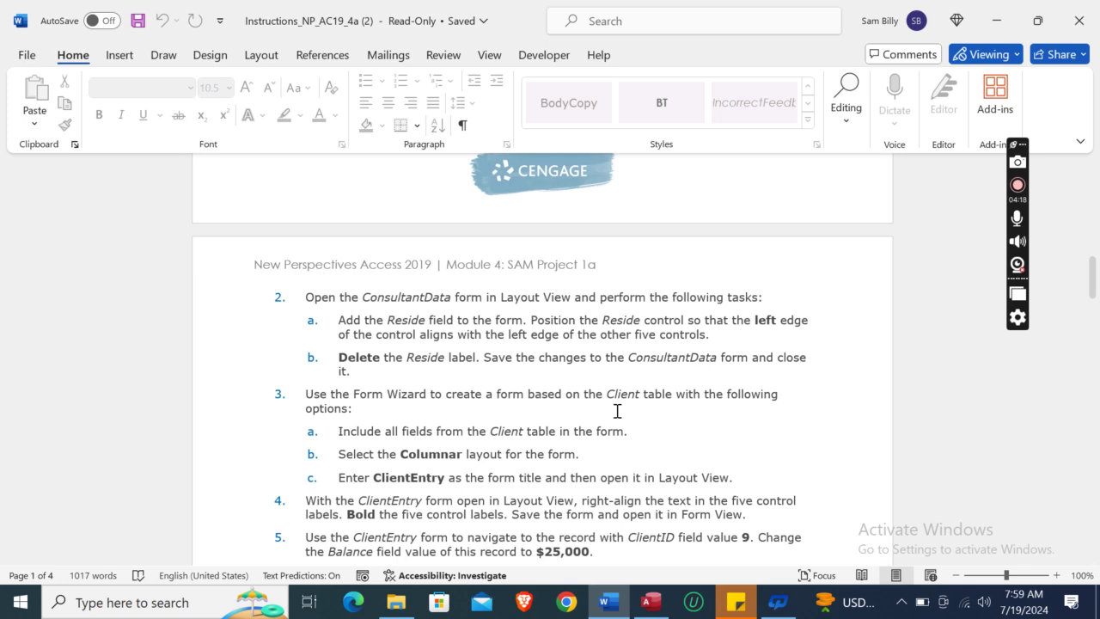
pyautogui.click(644, 612)
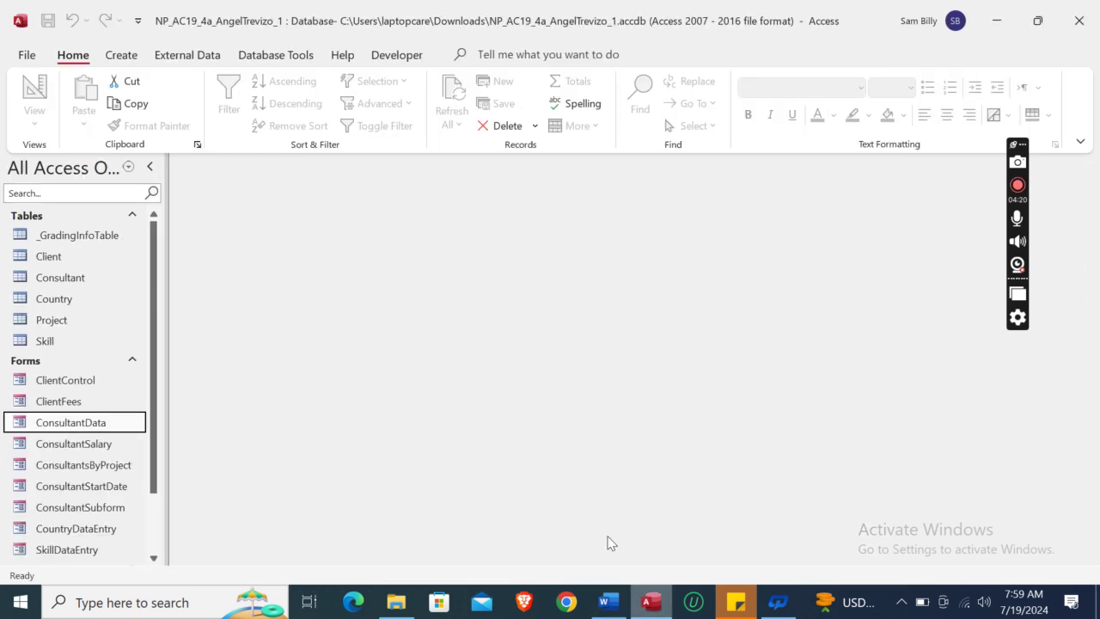
# Start the Form Wizard and base the new form on the Client table
pyautogui.click(133, 62)
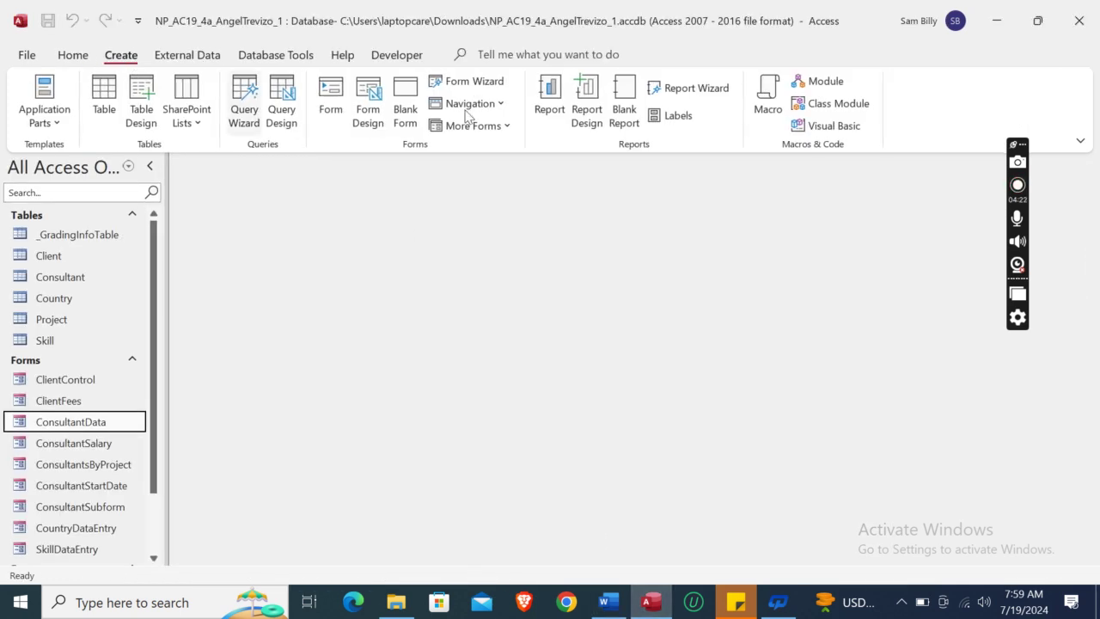
pyautogui.click(481, 81)
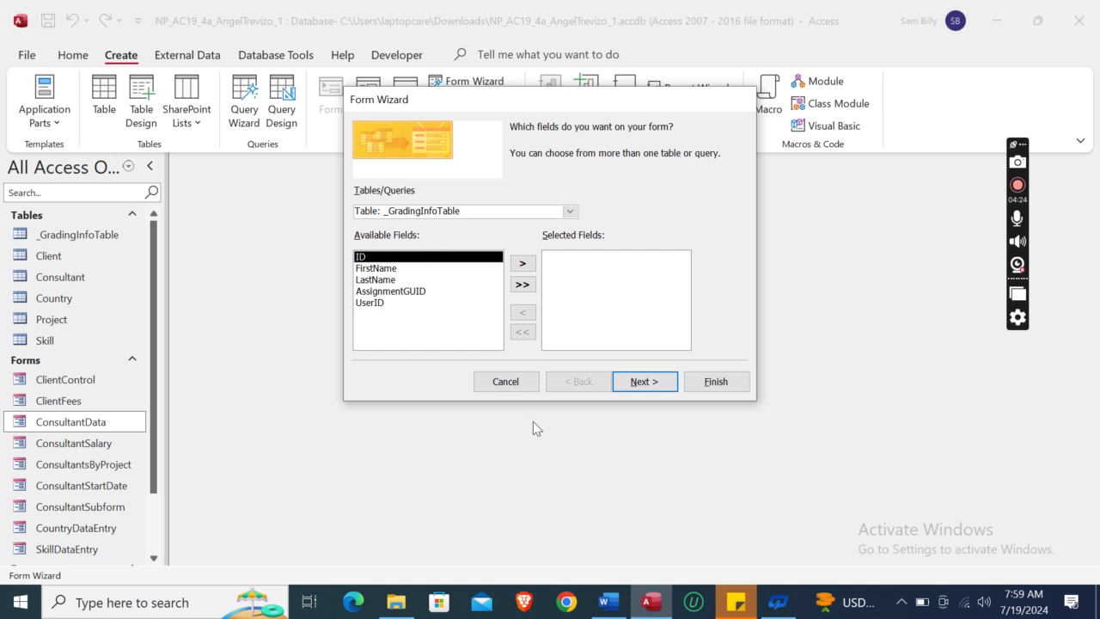
pyautogui.click(610, 604)
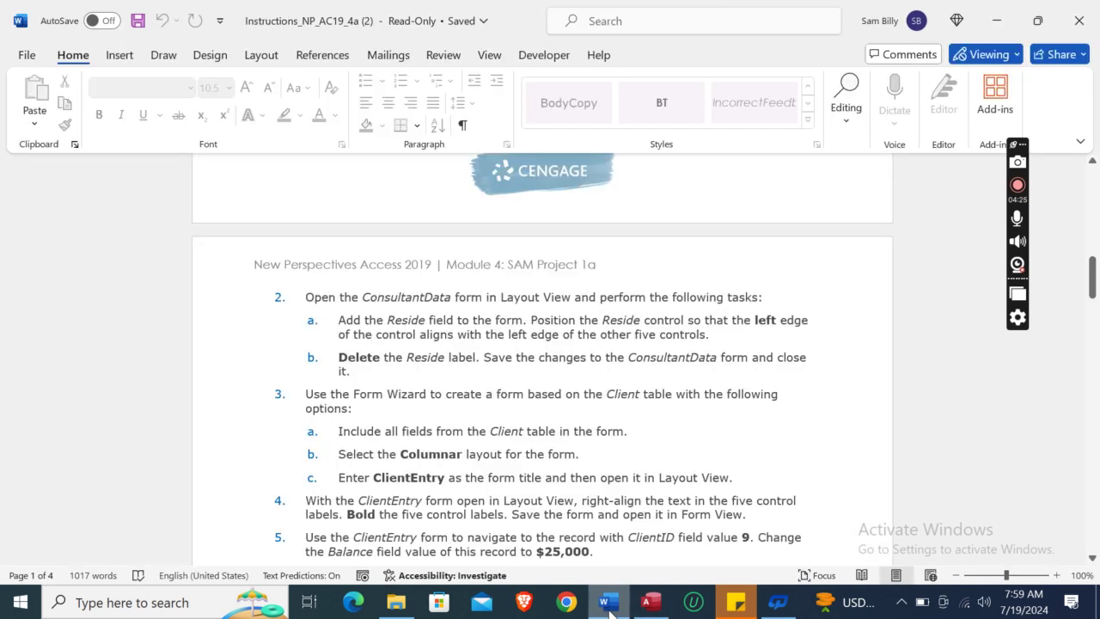
pyautogui.hotkey('alt', 'Tab')
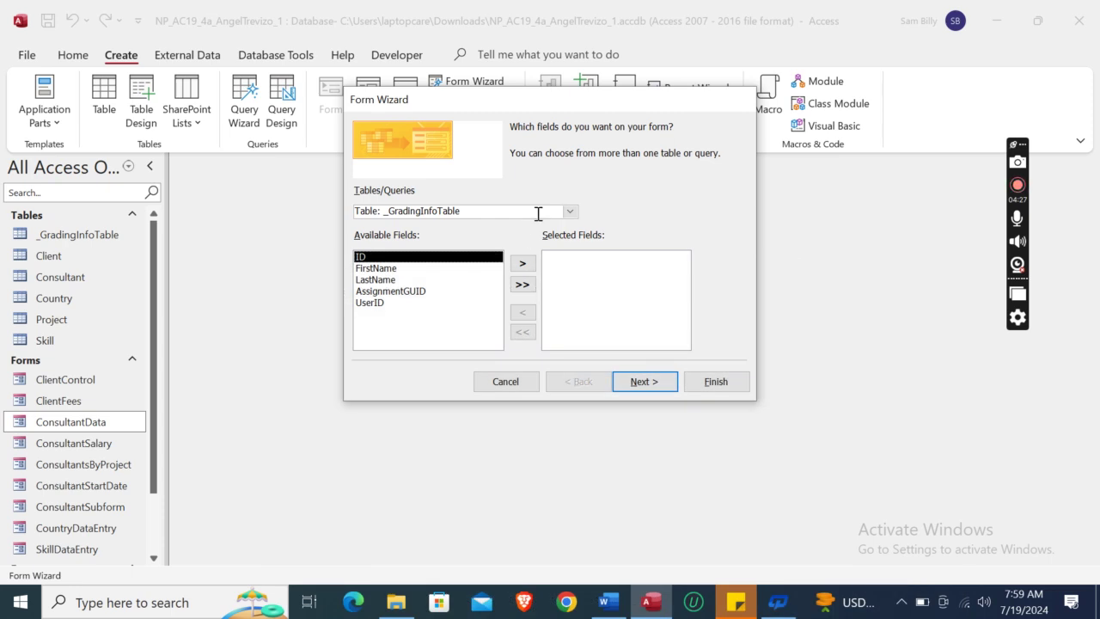
pyautogui.click(576, 212)
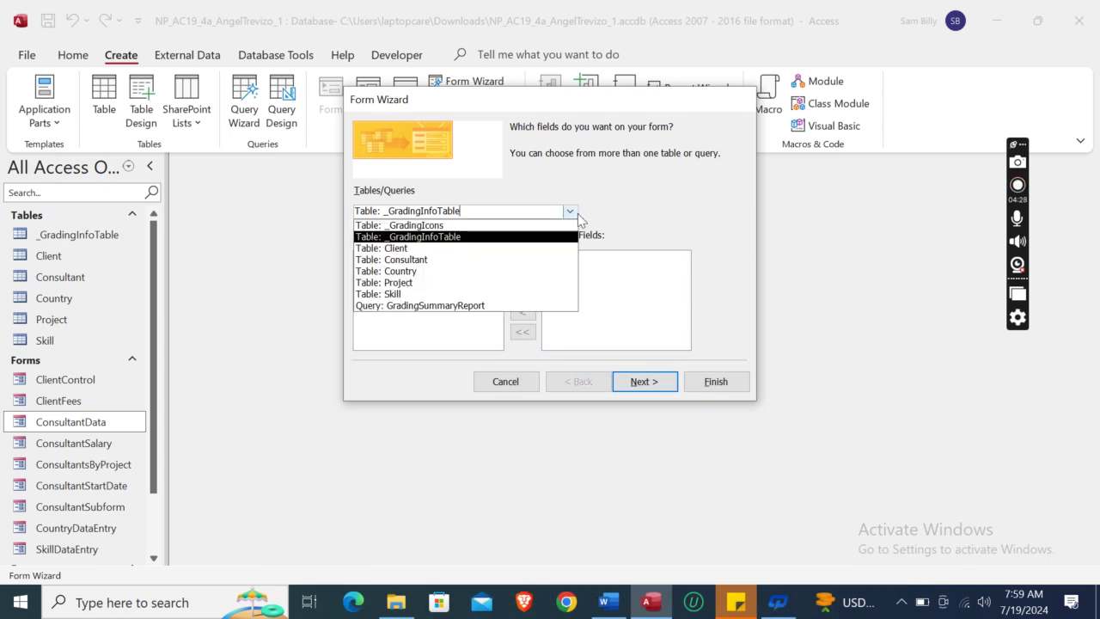
pyautogui.click(521, 249)
# Include all five Client fields and keep the Columnar layout
pyautogui.hotkey('alt', 'Tab')
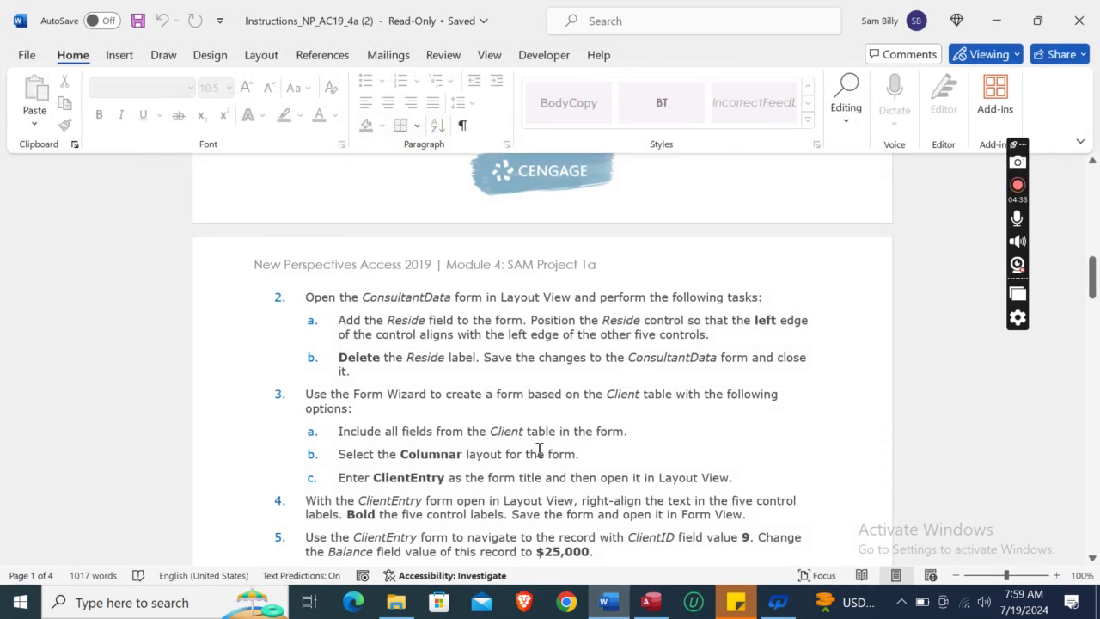
pyautogui.click(651, 602)
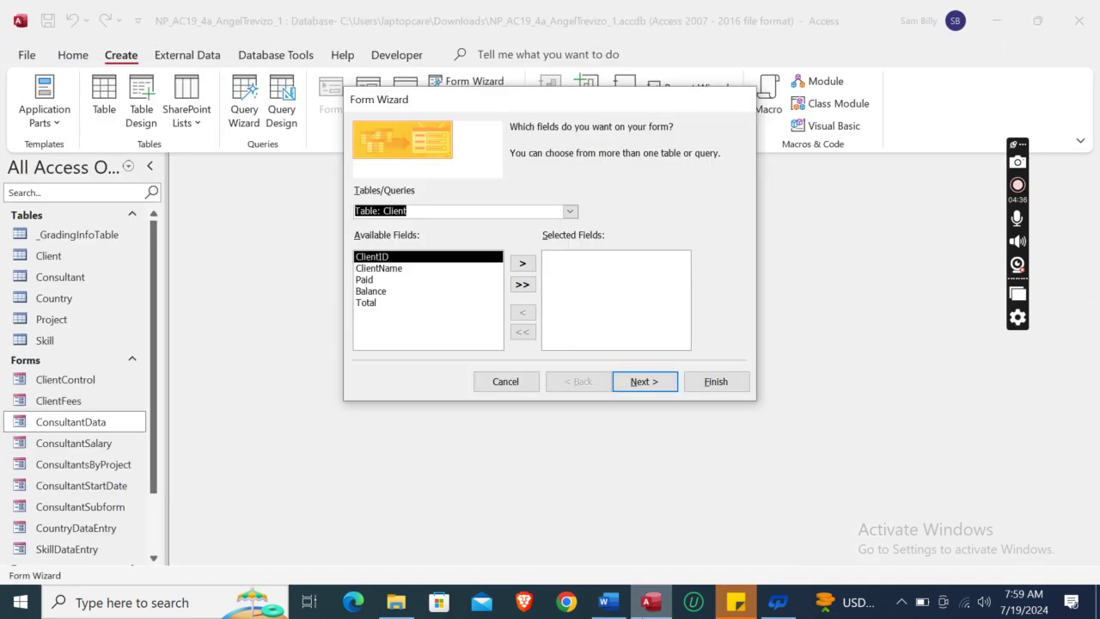
pyautogui.click(522, 284)
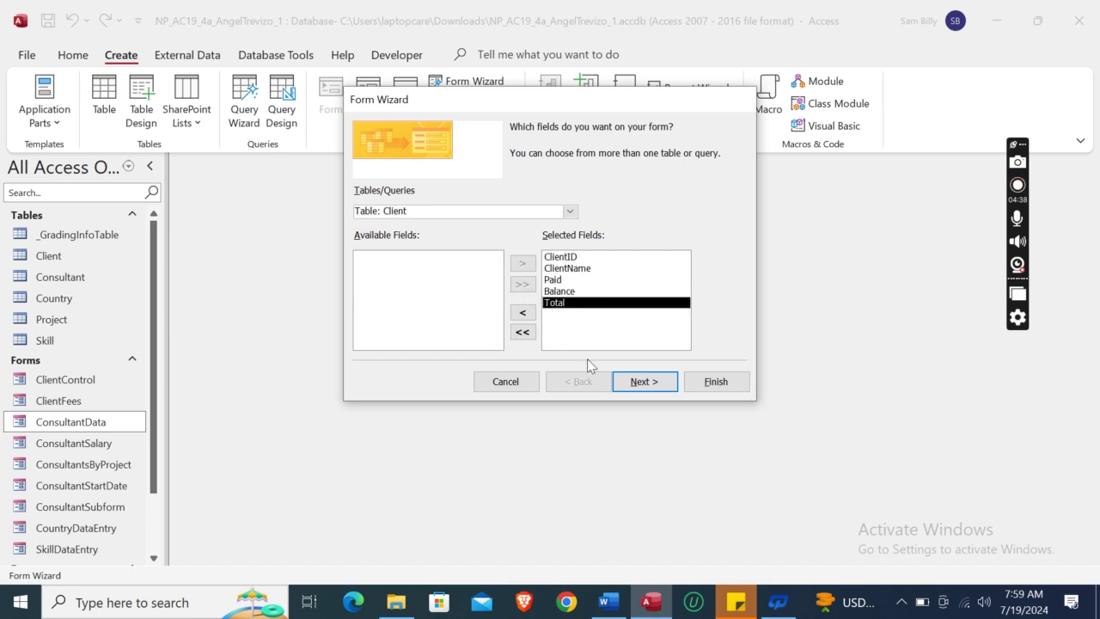
pyautogui.click(652, 384)
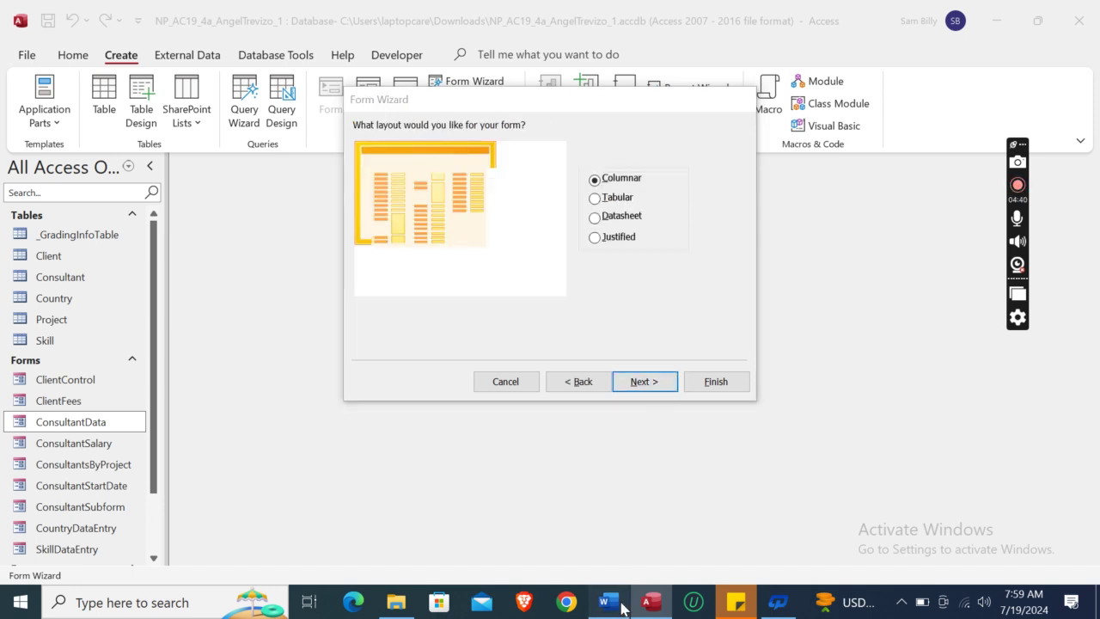
pyautogui.click(623, 608)
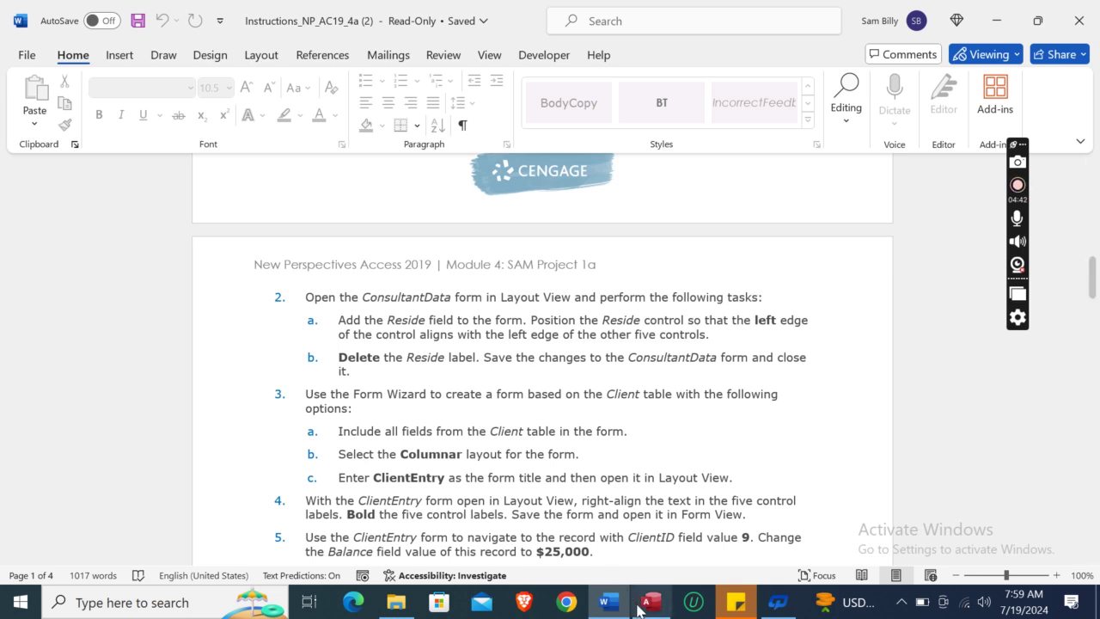
pyautogui.click(647, 604)
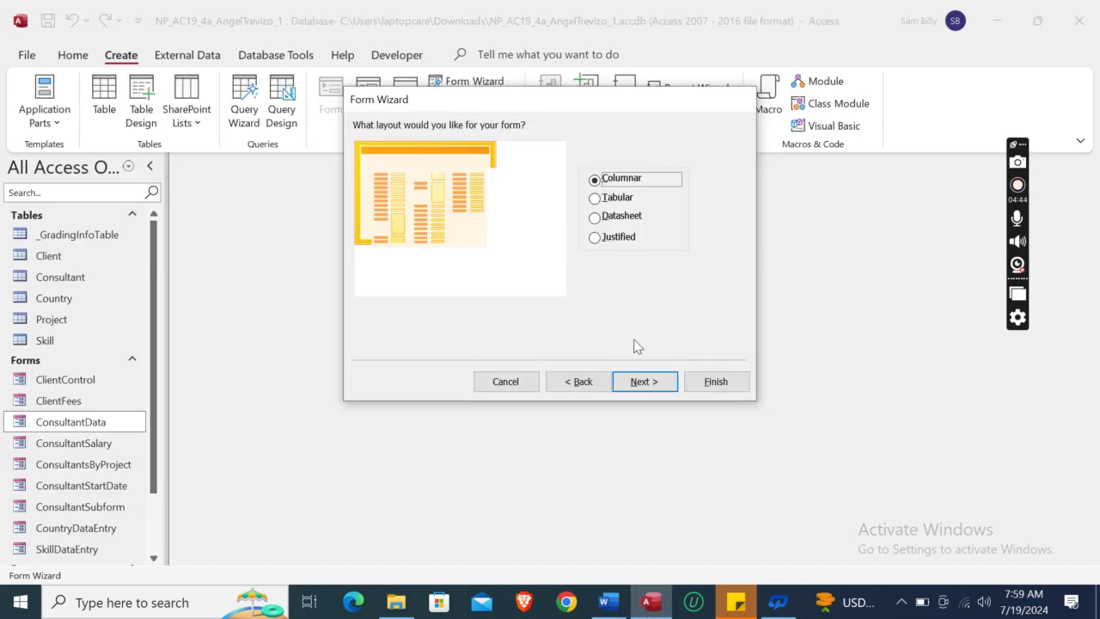
pyautogui.click(644, 383)
# Copy 'ClientEntry' from the instructions, paste it as the form title, and finish
pyautogui.click(616, 607)
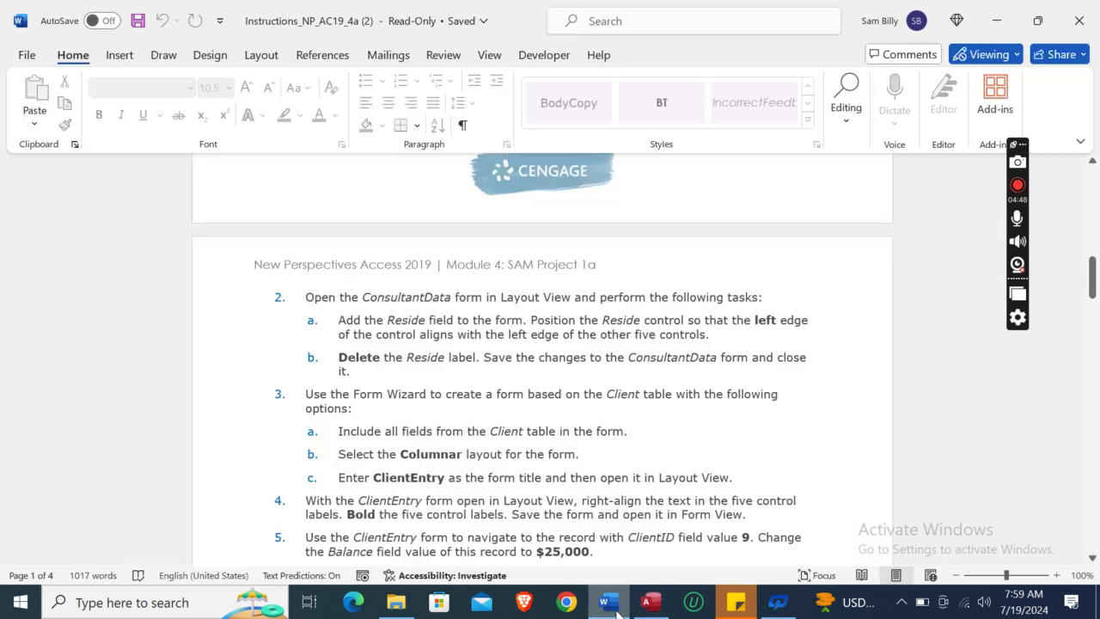
pyautogui.click(375, 478)
pyautogui.hotkey('shift', 'Right')
pyautogui.hotkey('shift', 'Right')
pyautogui.hotkey('shift', 'Right')
pyautogui.hotkey('shift', 'Right')
pyautogui.hotkey('shift', 'Right')
pyautogui.hotkey('shift', 'Right')
pyautogui.hotkey('shift', 'Right')
pyautogui.hotkey('shift', 'Right')
pyautogui.hotkey('shift', 'Right')
pyautogui.hotkey('shift', 'Right')
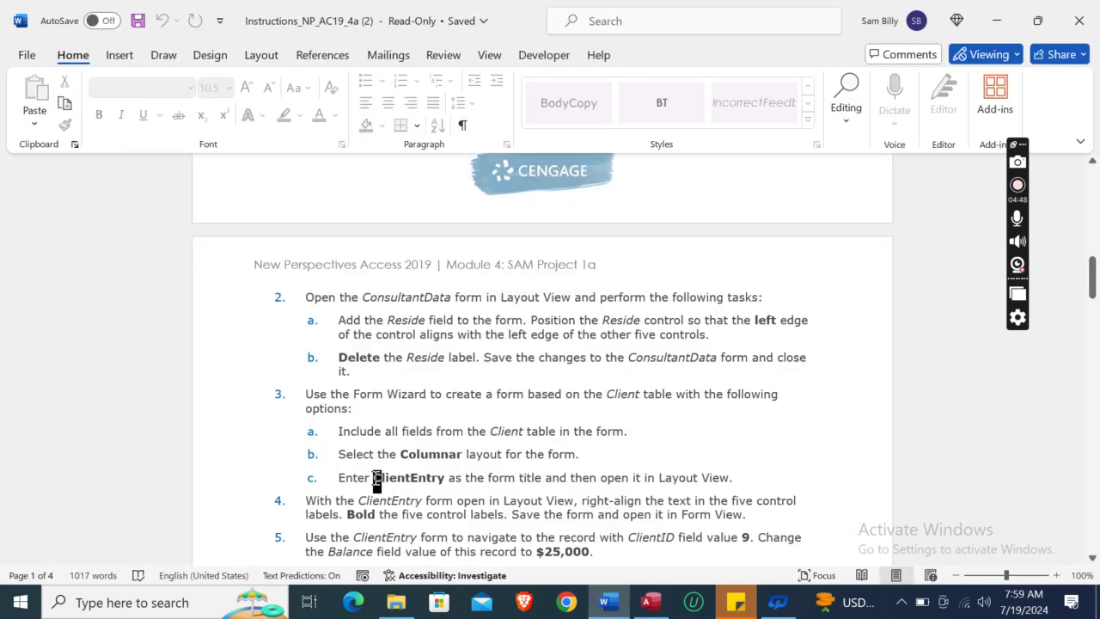
pyautogui.hotkey('shift', 'Right')
pyautogui.hotkey('ctrl', 'c')
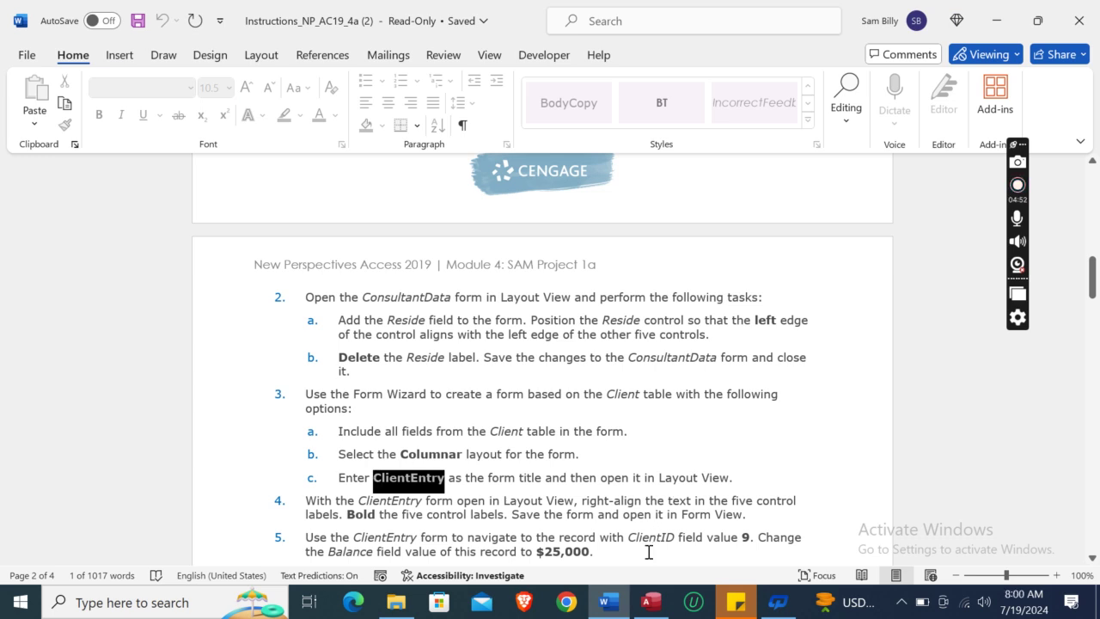
pyautogui.click(646, 603)
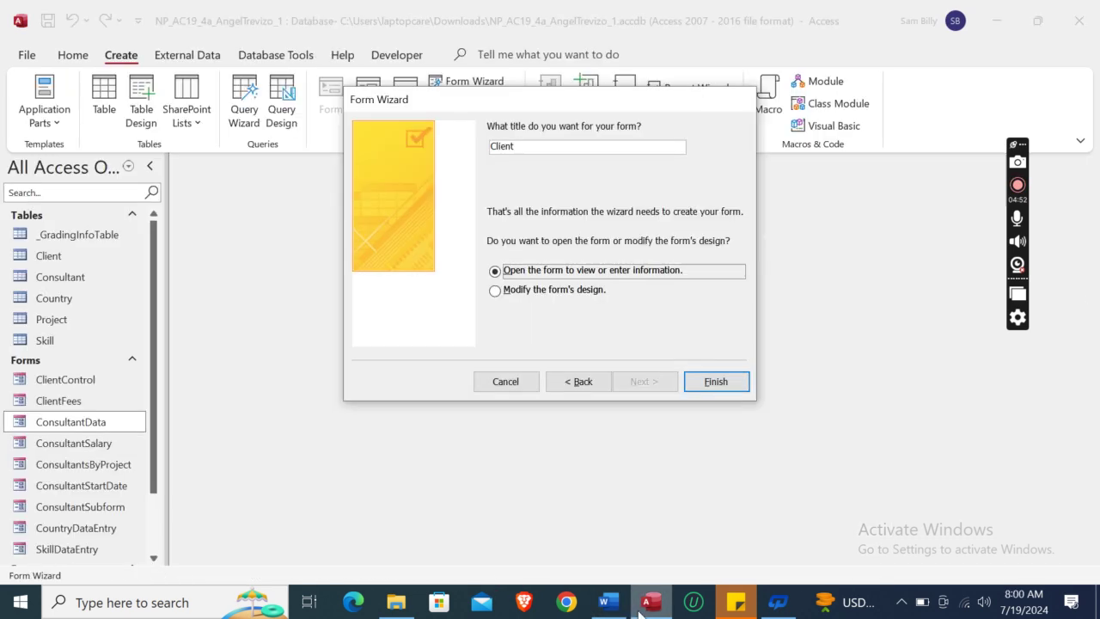
pyautogui.doubleClick(507, 146)
pyautogui.hotkey('ctrl', 'v')
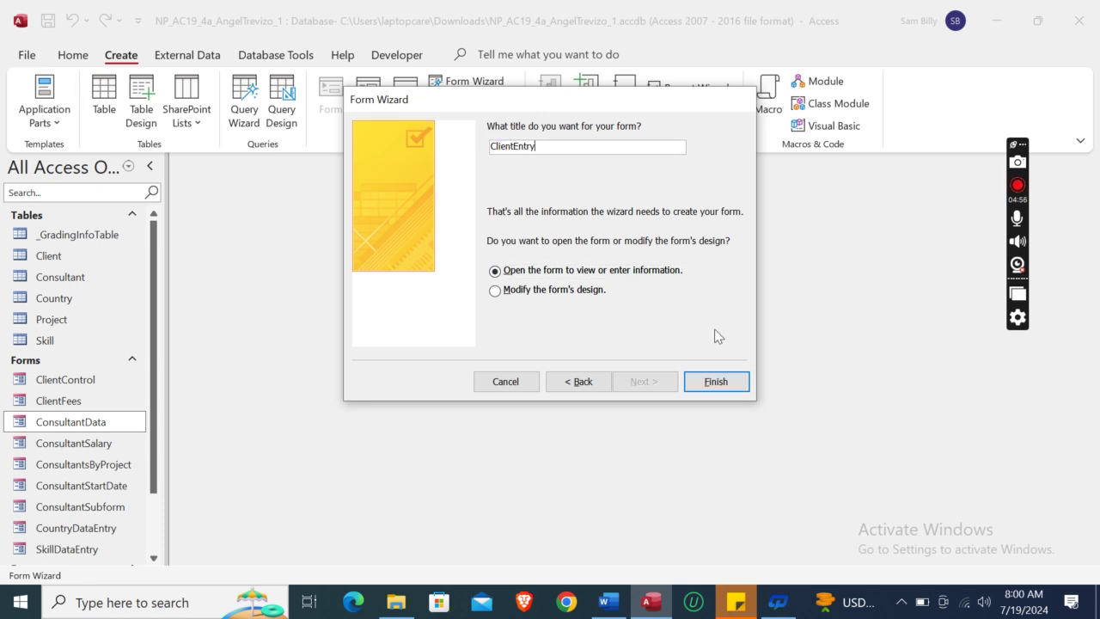
pyautogui.click(717, 382)
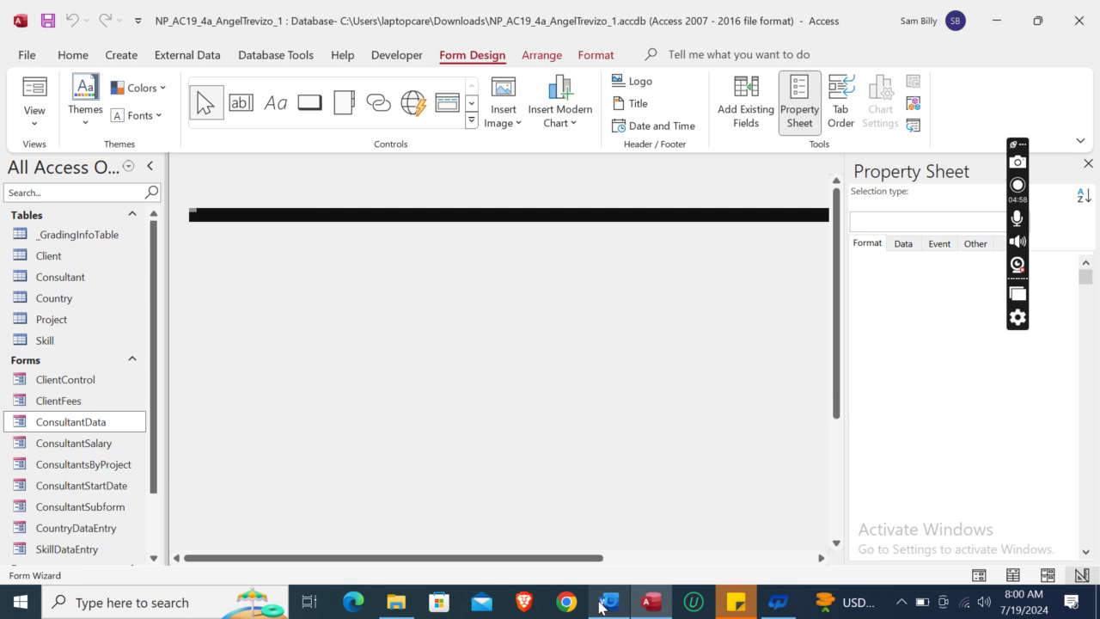
# Switch the new ClientEntry form to Layout View
pyautogui.click(600, 605)
pyautogui.moveTo(1094, 279); pyautogui.dragTo(1094, 294)
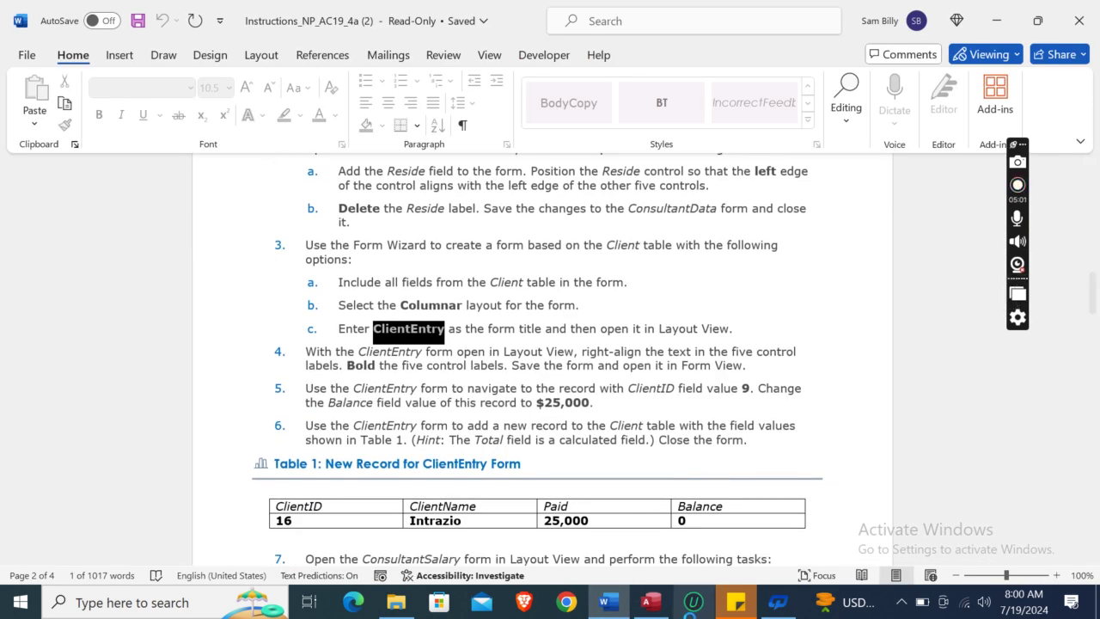
pyautogui.click(651, 603)
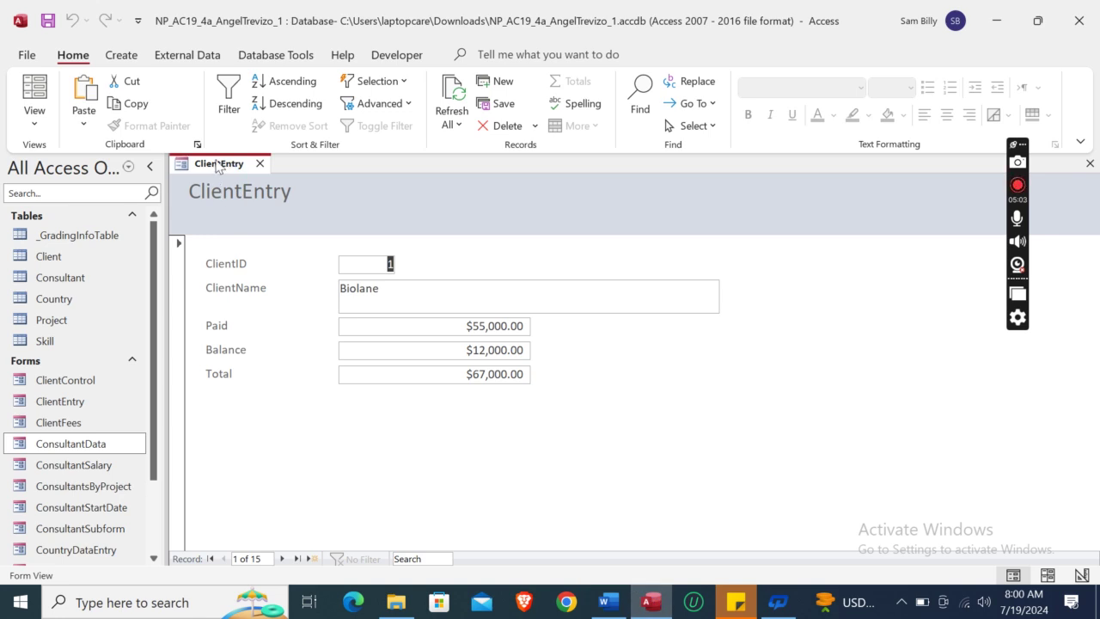
pyautogui.rightClick(217, 166)
pyautogui.click(263, 280)
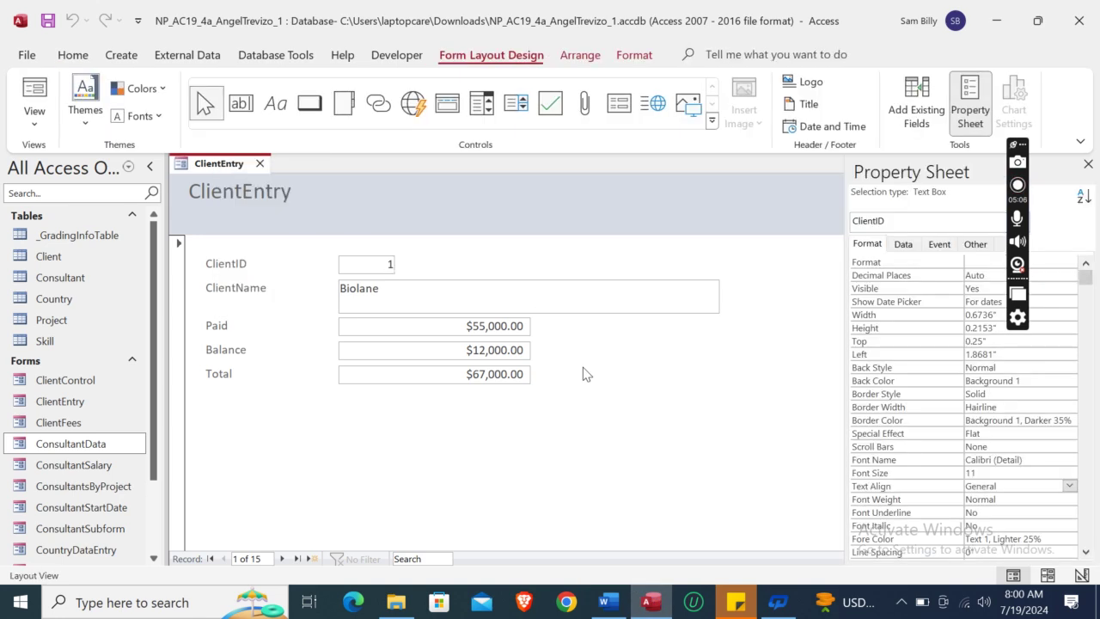
# Close the ClientEntry form
pyautogui.click(612, 612)
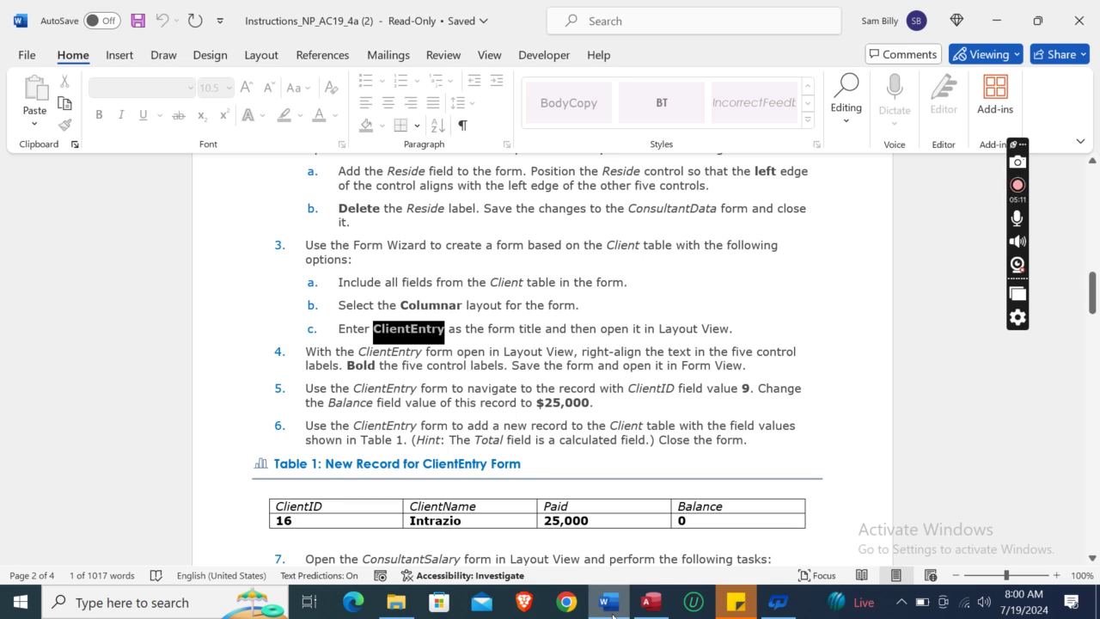
pyautogui.click(651, 602)
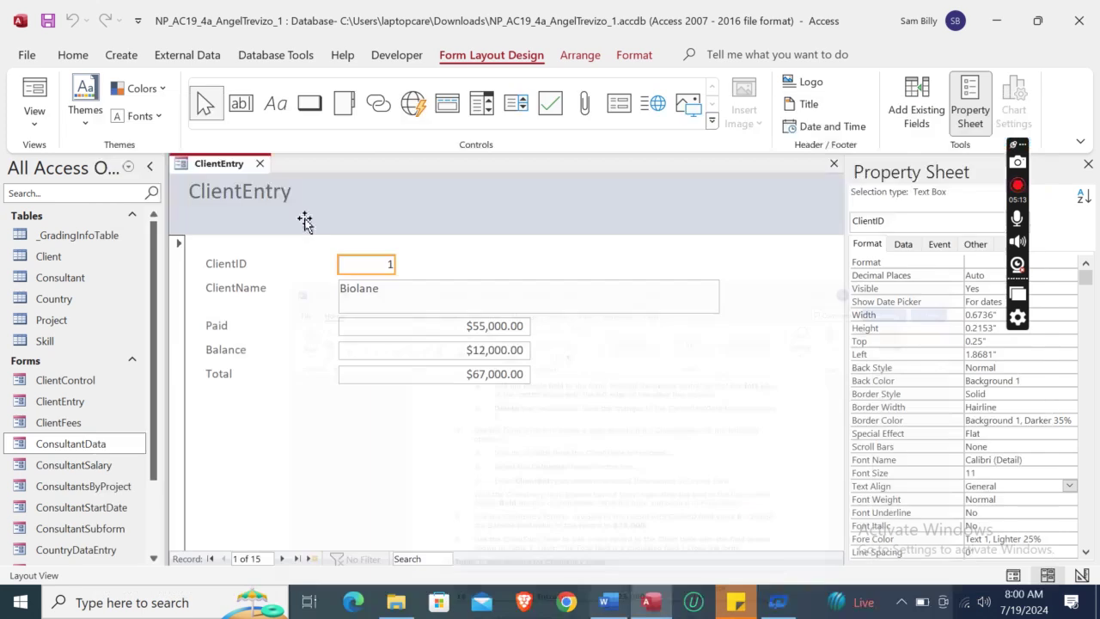
pyautogui.click(260, 164)
pyautogui.click(608, 602)
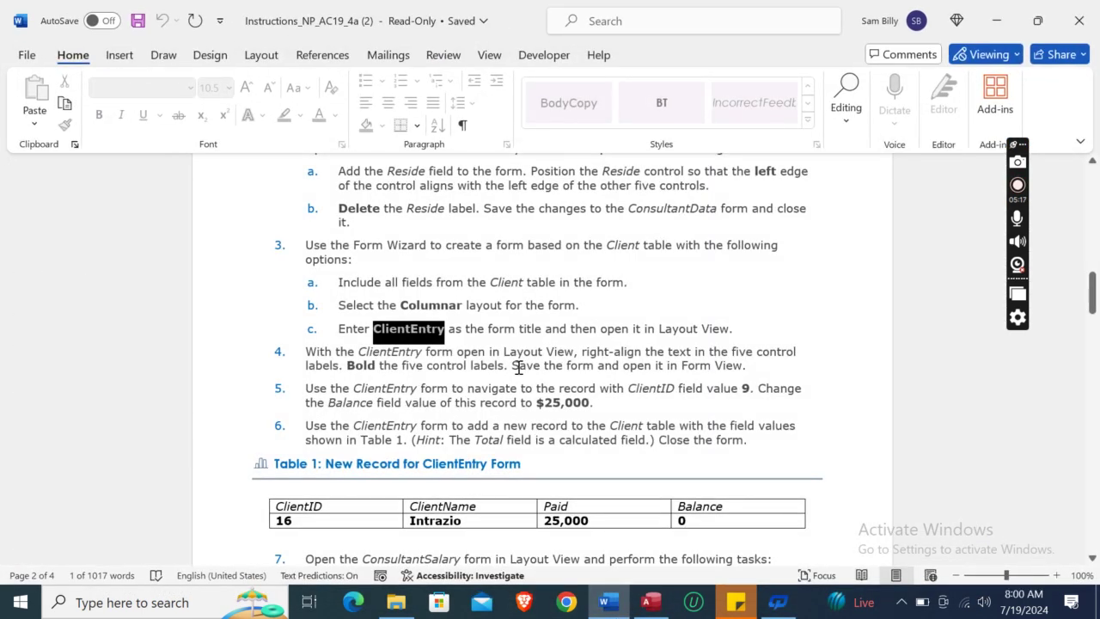
pyautogui.click(651, 602)
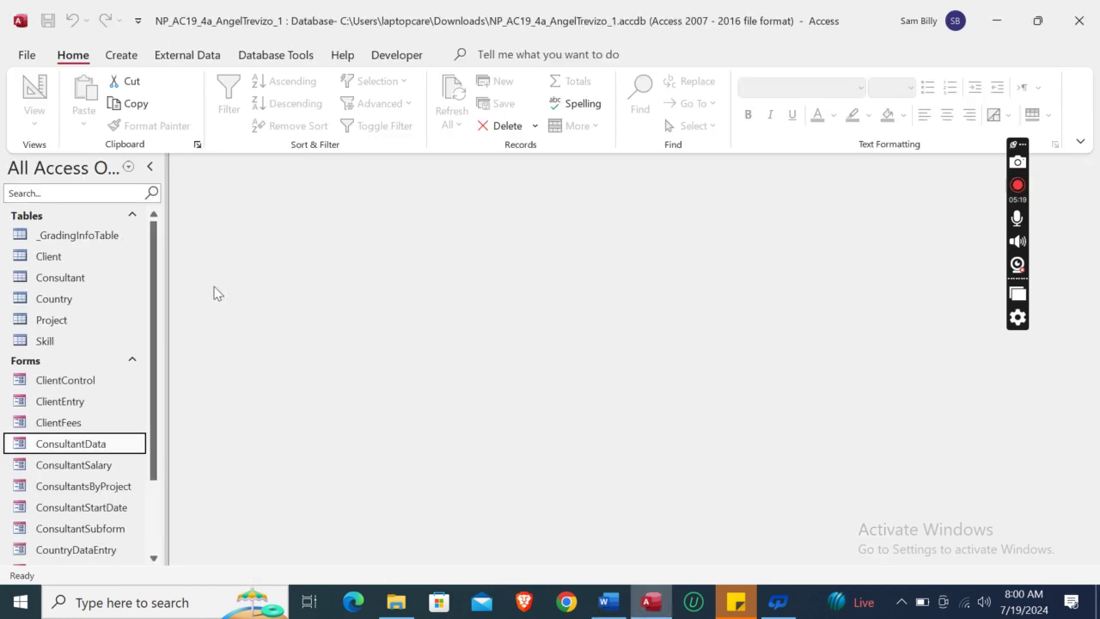
# Reopen ClientEntry in Layout View from the Navigation Pane and select the ClientID label
pyautogui.click(93, 401)
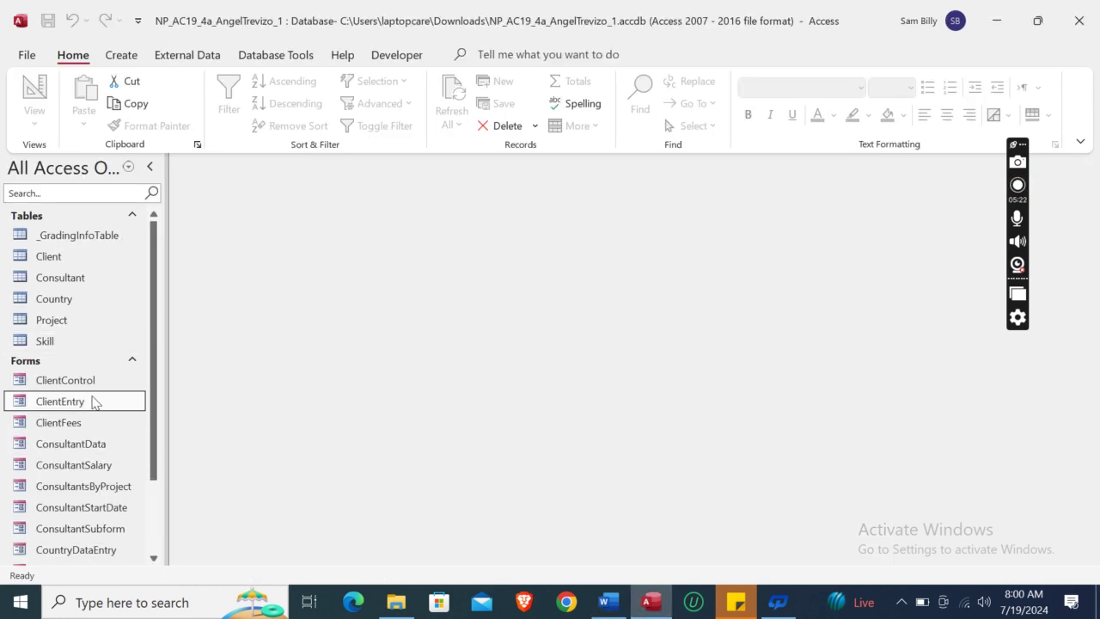
pyautogui.rightClick(93, 401)
pyautogui.click(147, 152)
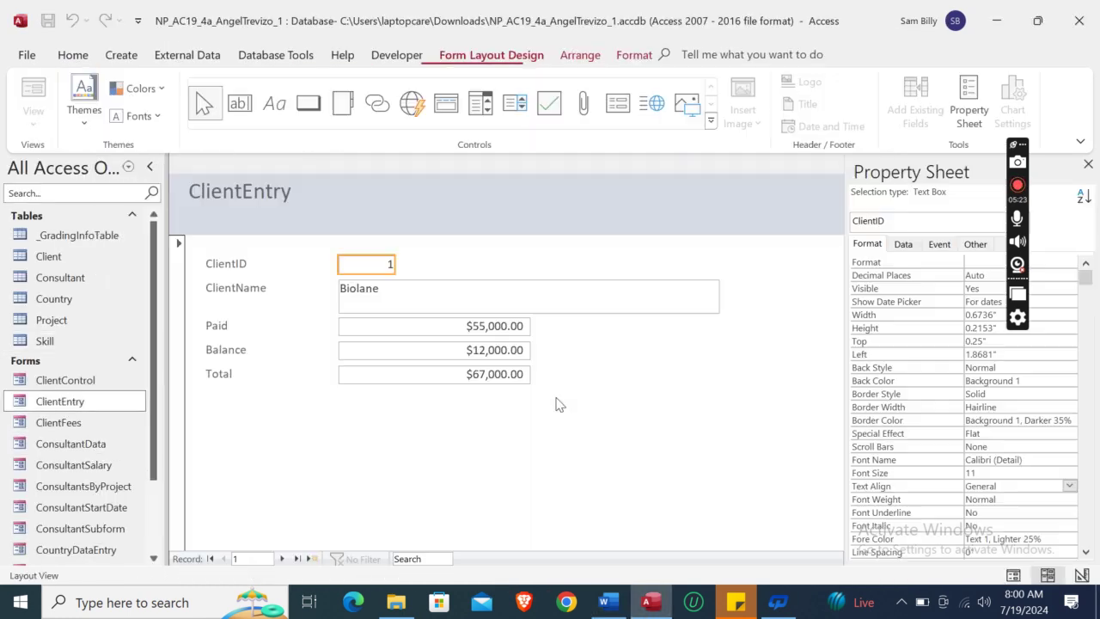
pyautogui.click(607, 606)
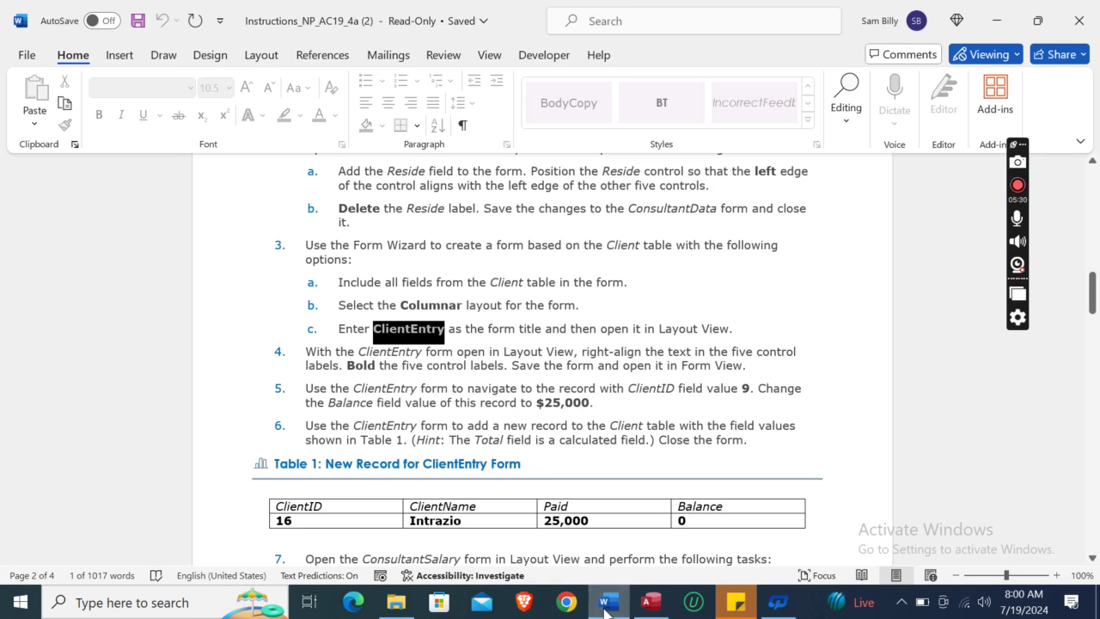
pyautogui.click(607, 605)
pyautogui.click(213, 263)
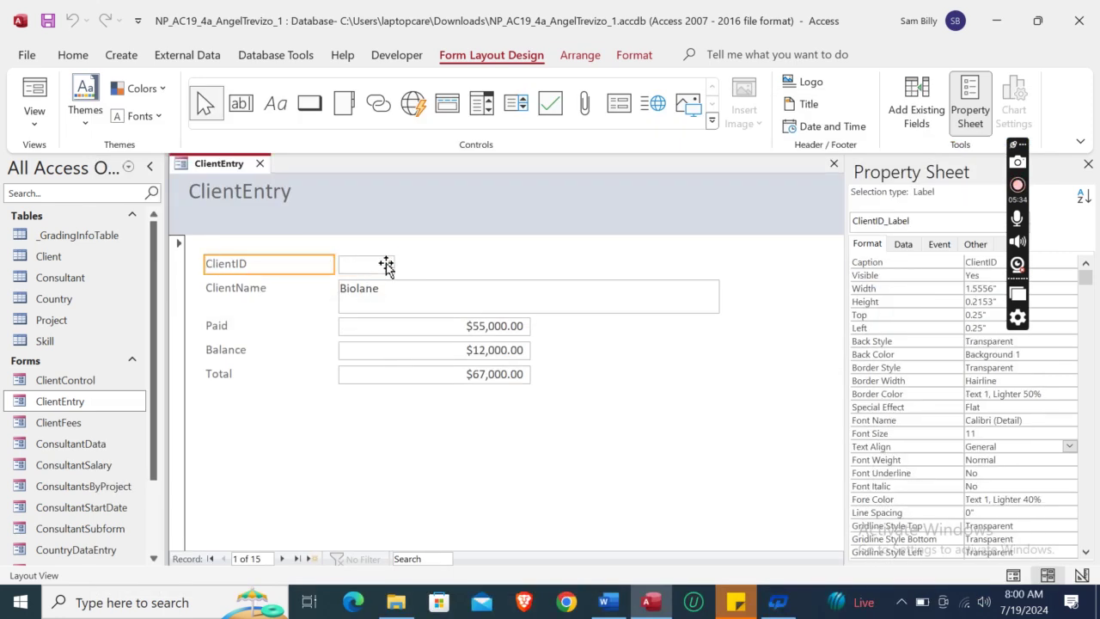
# Select the five labels: ClientID, ClientName, Paid, Balance and Total
pyautogui.click(609, 605)
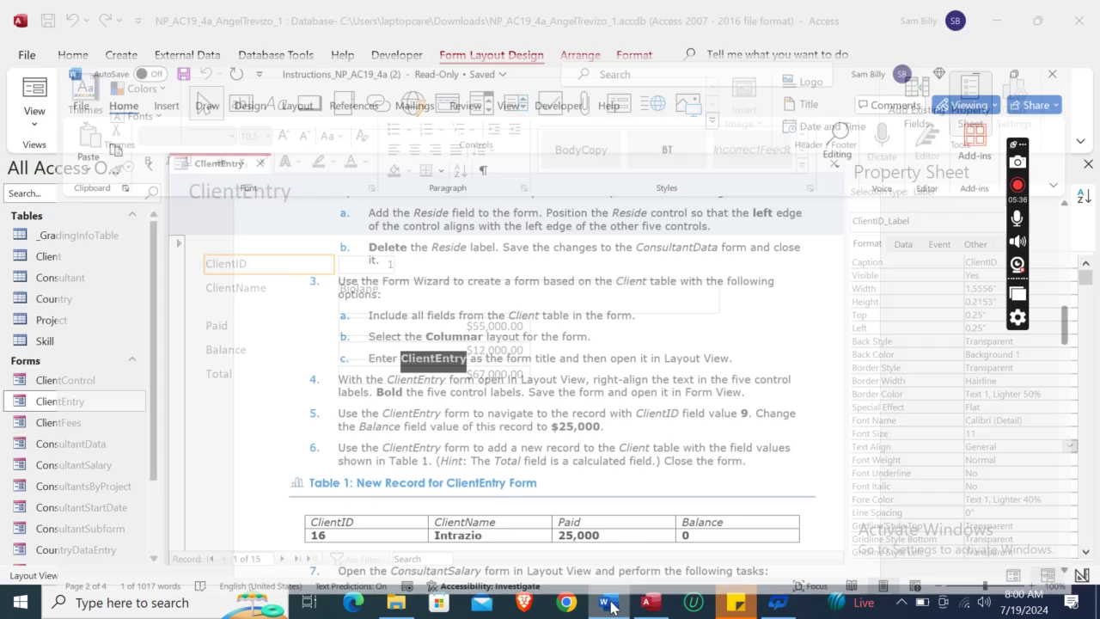
pyautogui.click(608, 605)
pyautogui.keyDown('shift'); pyautogui.click(232, 287); pyautogui.keyUp('shift')
pyautogui.keyDown('shift'); pyautogui.click(225, 329); pyautogui.keyUp('shift')
pyautogui.keyDown('shift'); pyautogui.click(234, 350); pyautogui.keyUp('shift')
pyautogui.keyDown('shift'); pyautogui.click(235, 372); pyautogui.keyUp('shift')
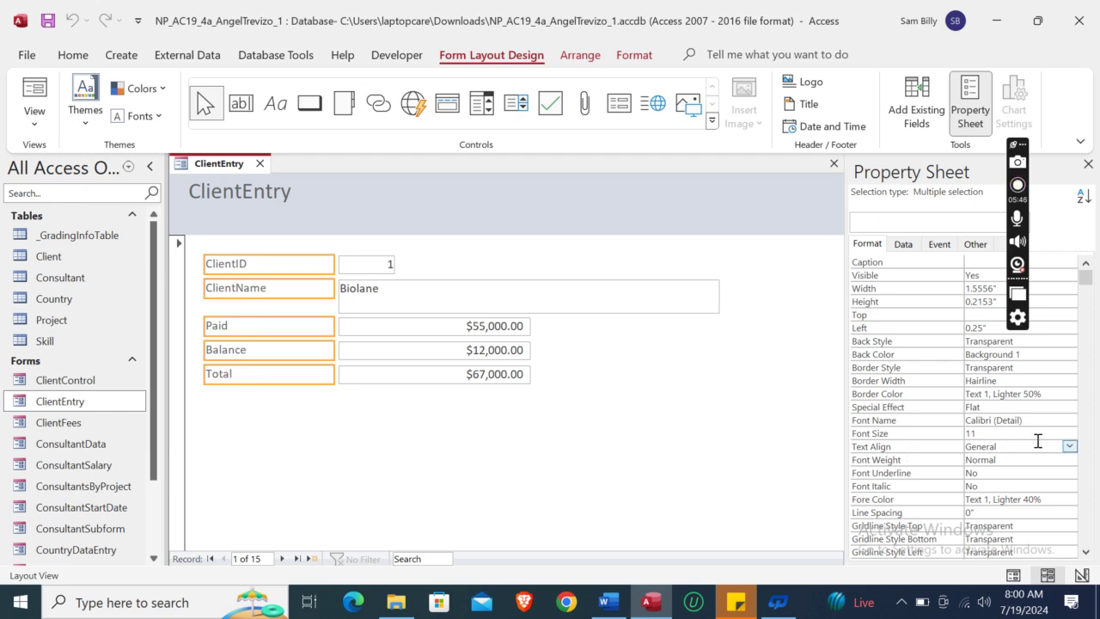
# Set the five labels' Text Align to Right and make them bold
pyautogui.click(1069, 446)
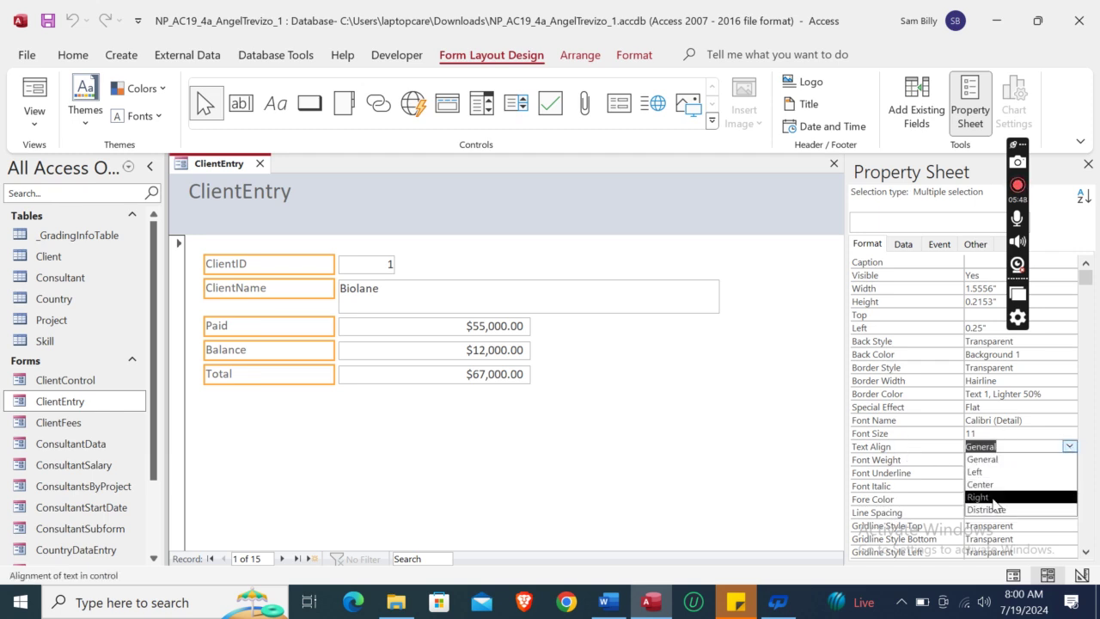
pyautogui.click(994, 499)
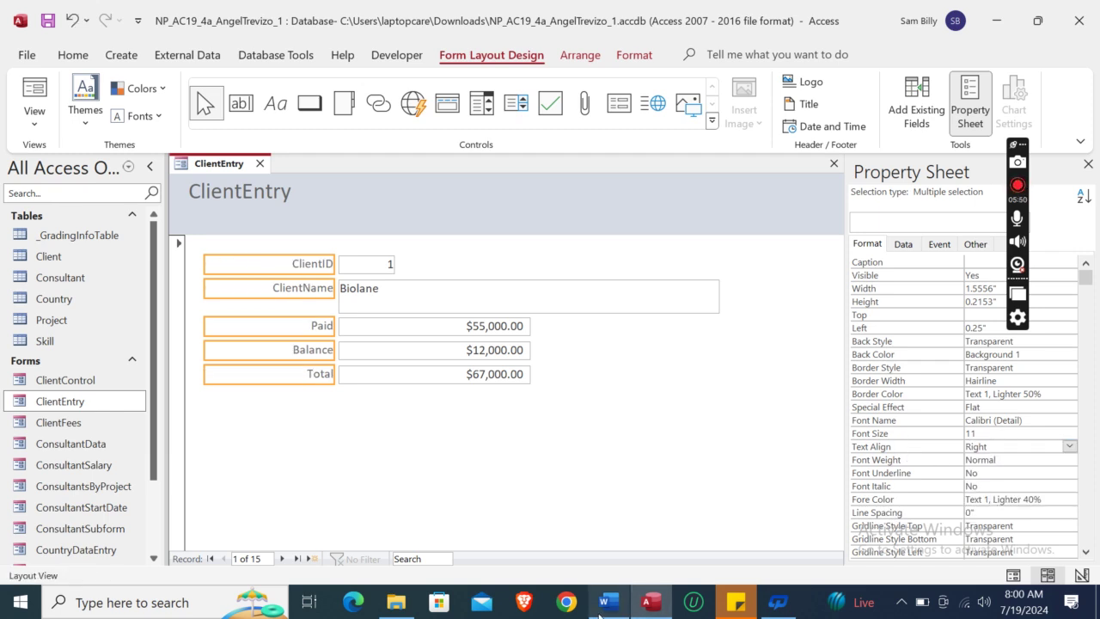
pyautogui.click(602, 603)
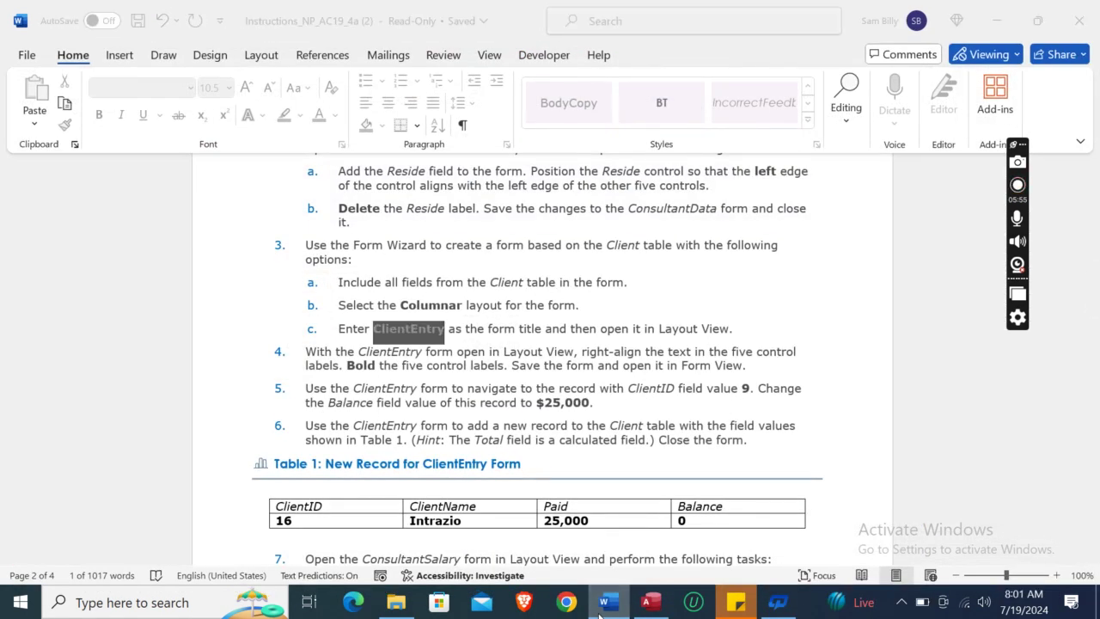
pyautogui.click(651, 603)
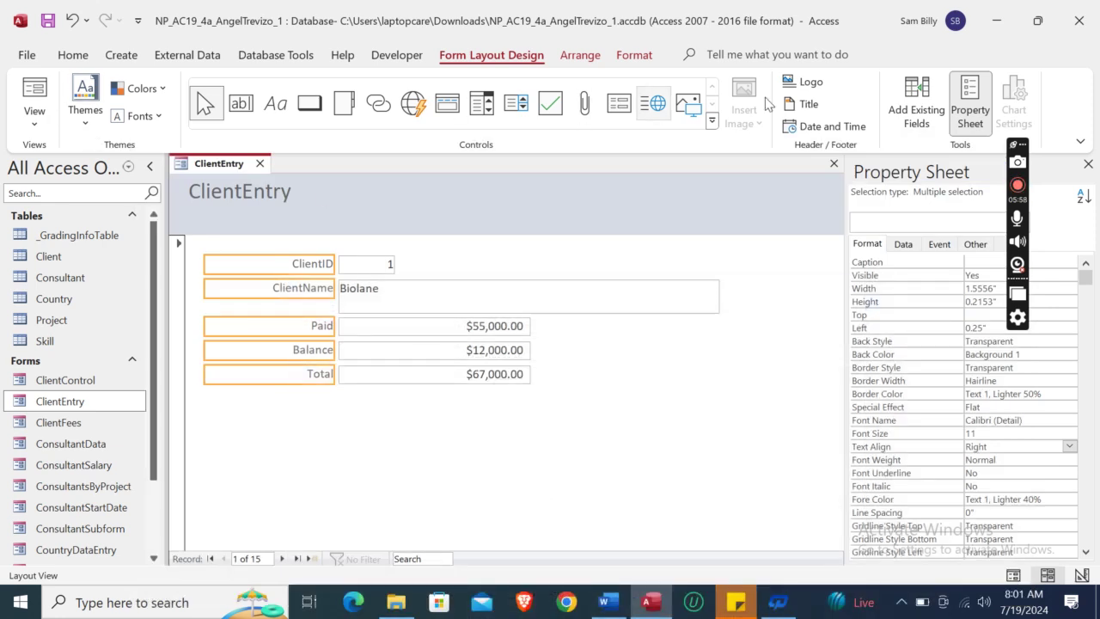
pyautogui.hotkey('ctrl', 'b')
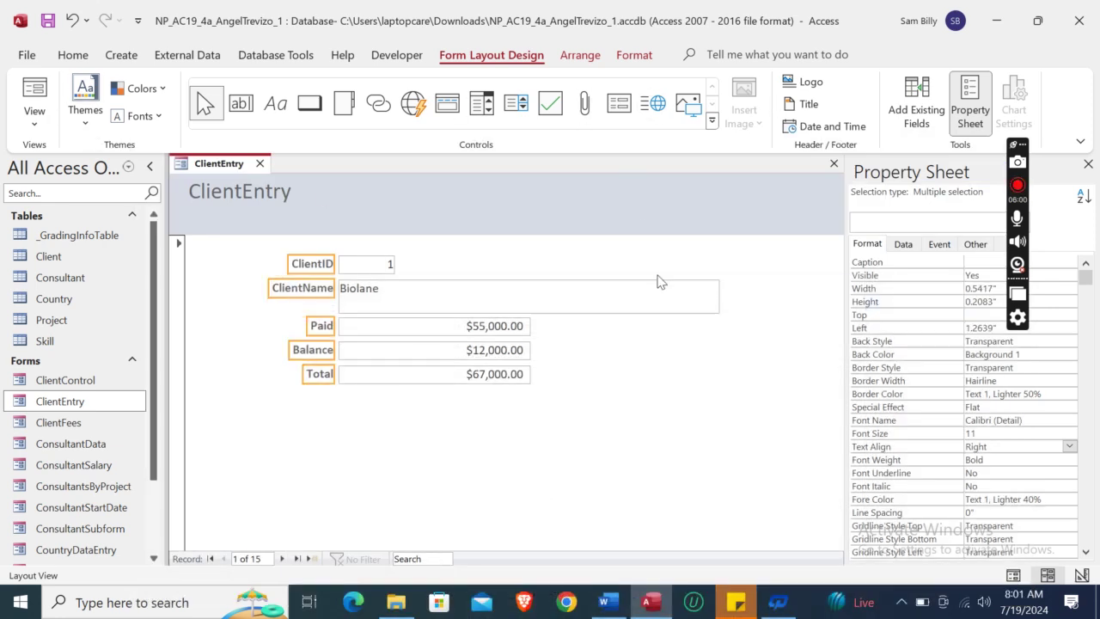
# Save the ClientEntry form and switch it to Form View
pyautogui.click(619, 605)
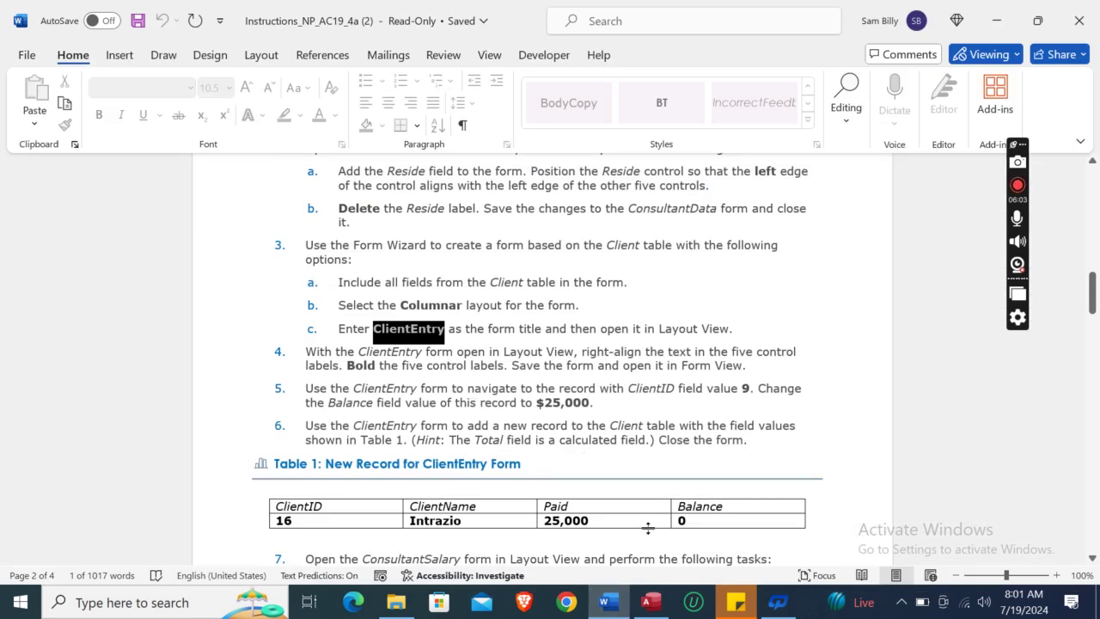
pyautogui.click(651, 603)
pyautogui.rightClick(212, 168)
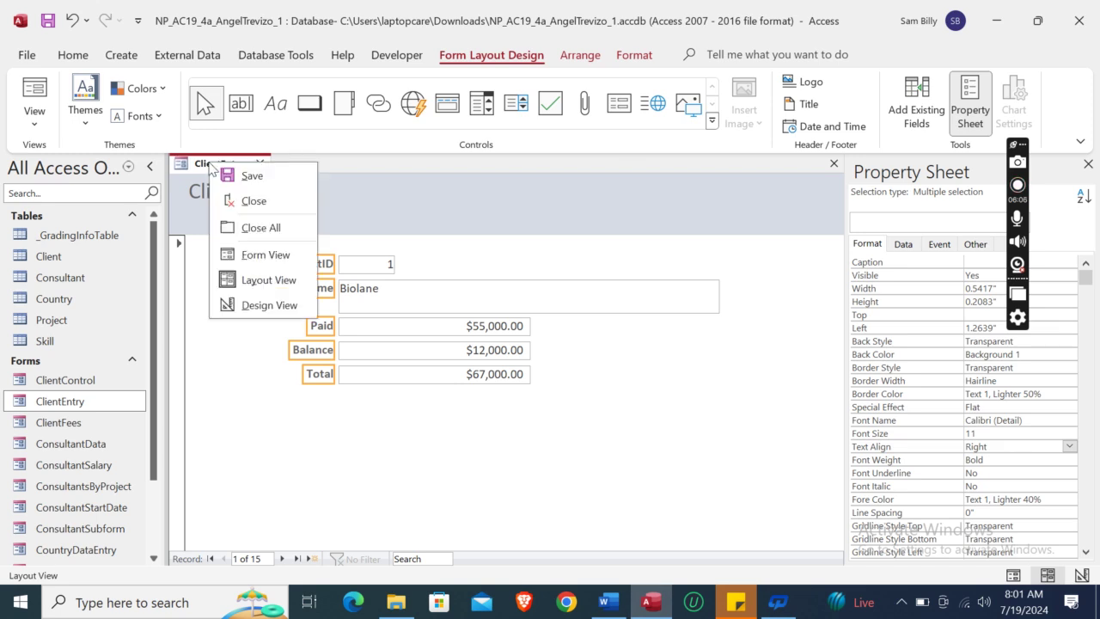
pyautogui.click(245, 177)
pyautogui.rightClick(224, 166)
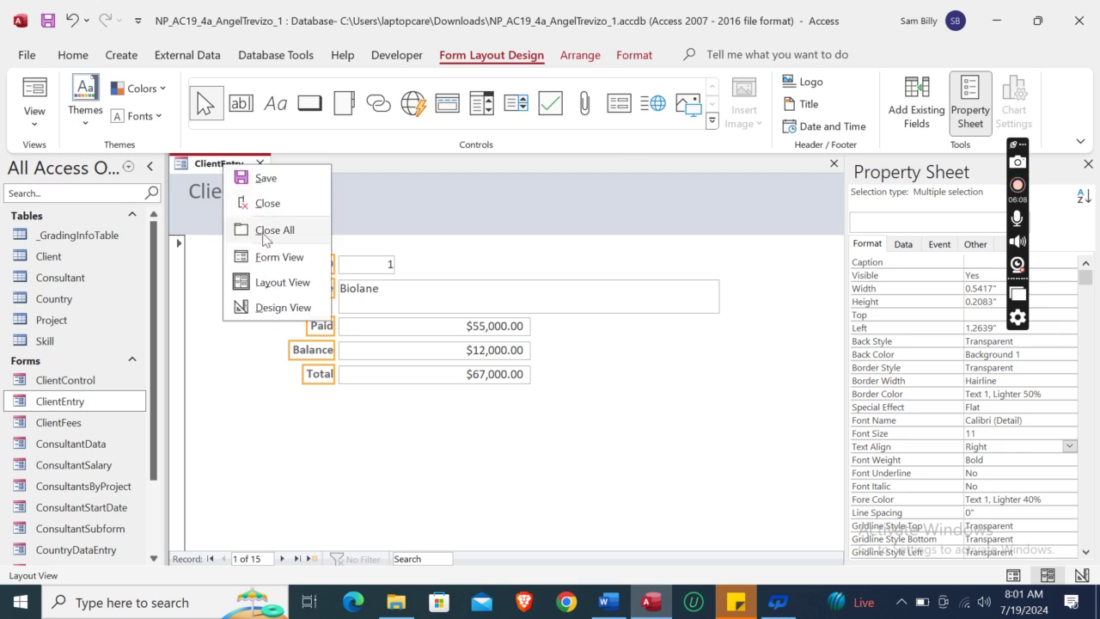
pyautogui.click(280, 257)
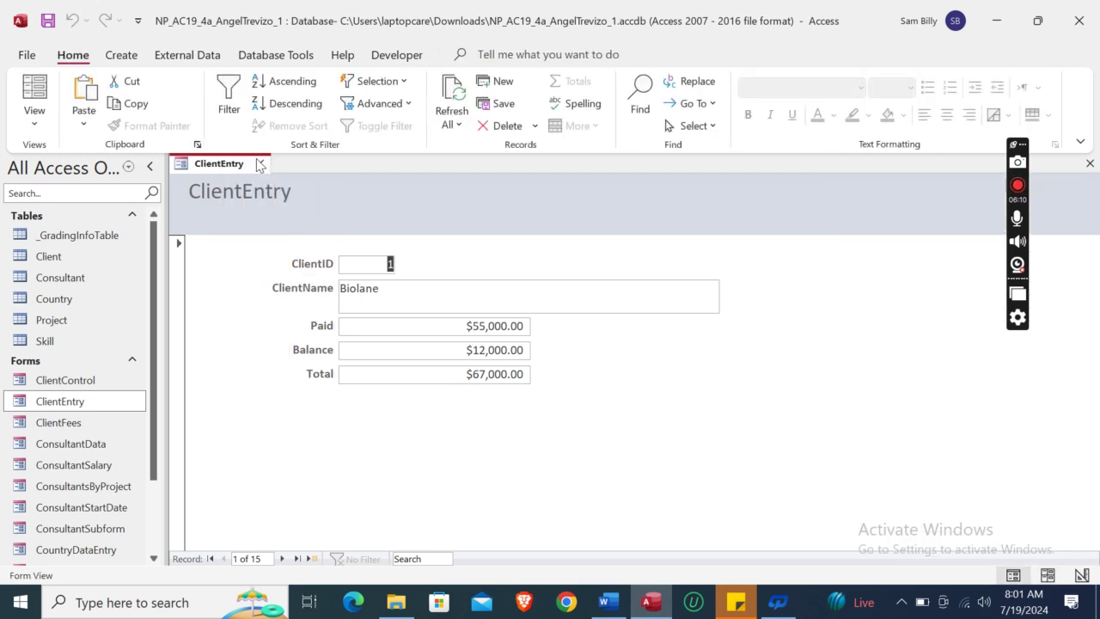
pyautogui.click(261, 164)
pyautogui.click(608, 603)
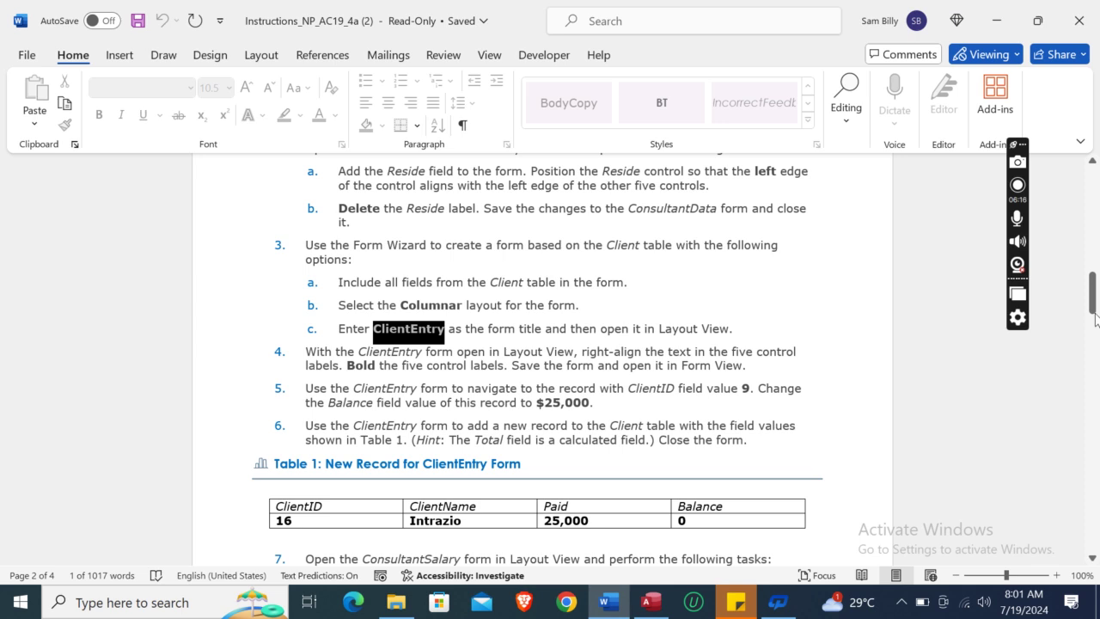
pyautogui.moveTo(1094, 297)
pyautogui.mouseDown()
pyautogui.moveTo(1094, 516)
pyautogui.moveTo(1092, 306)
pyautogui.mouseUp()
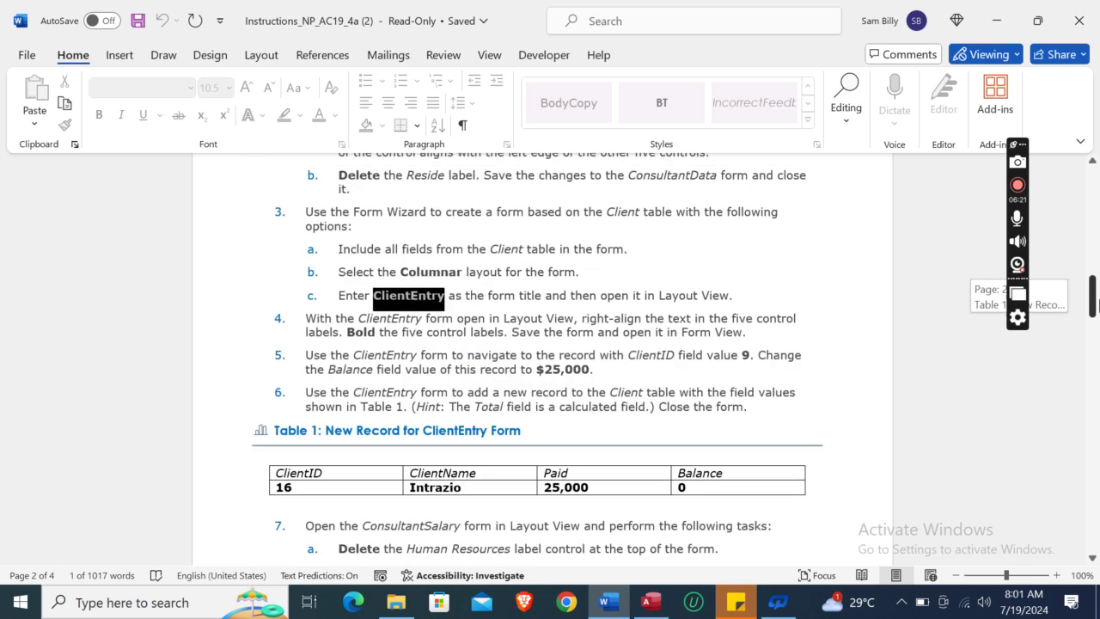
pyautogui.click(416, 407)
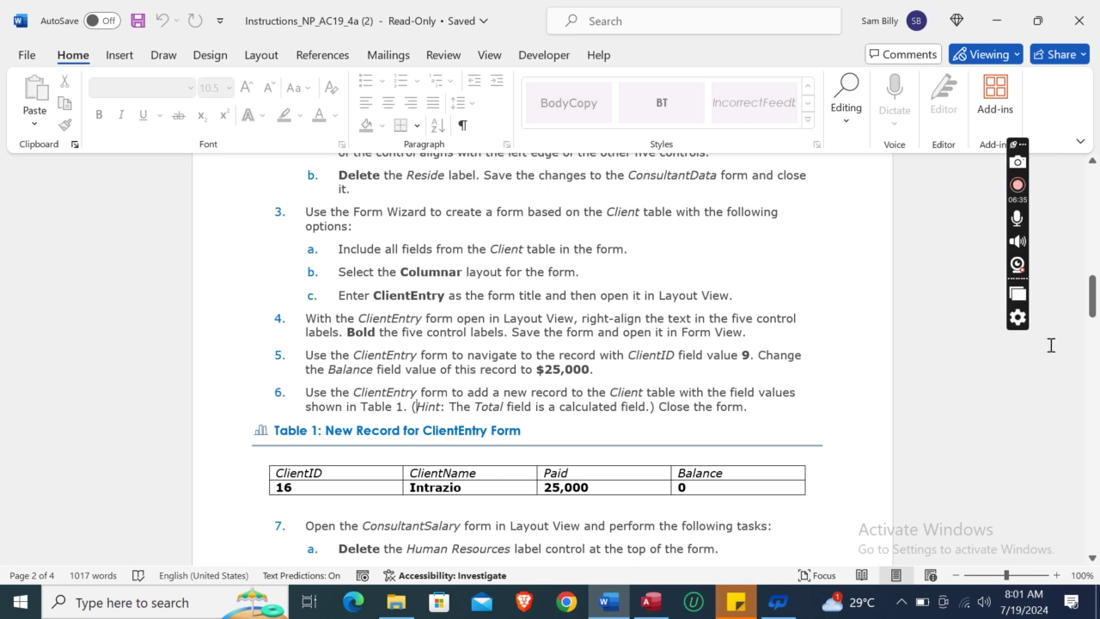
pyautogui.moveTo(1093, 297); pyautogui.dragTo(1085, 495)
pyautogui.scroll(-2, 1083, 498)
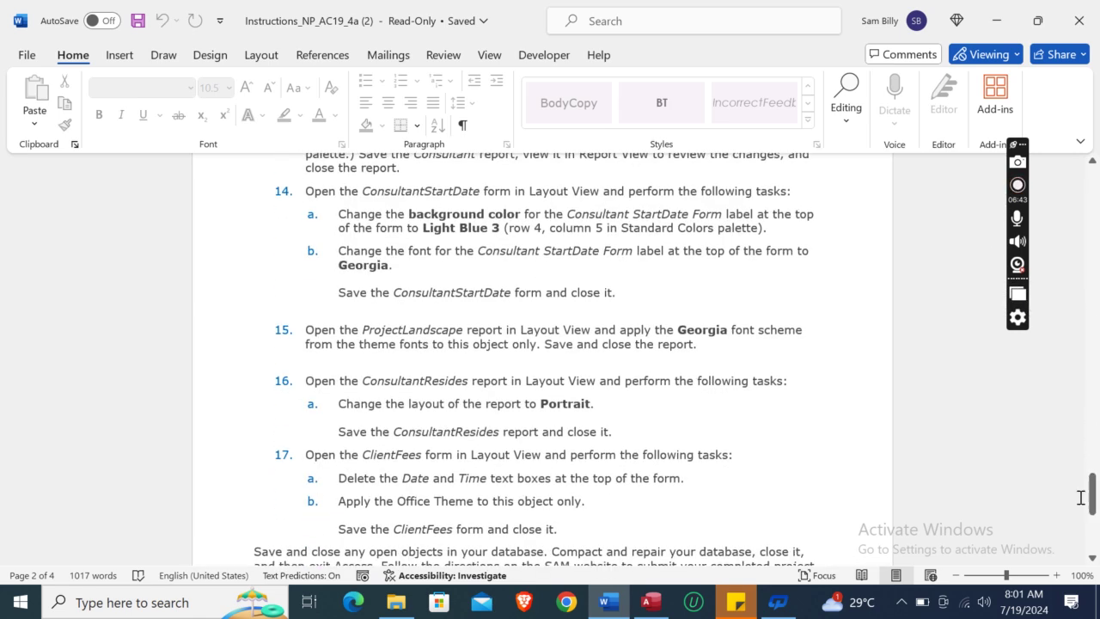